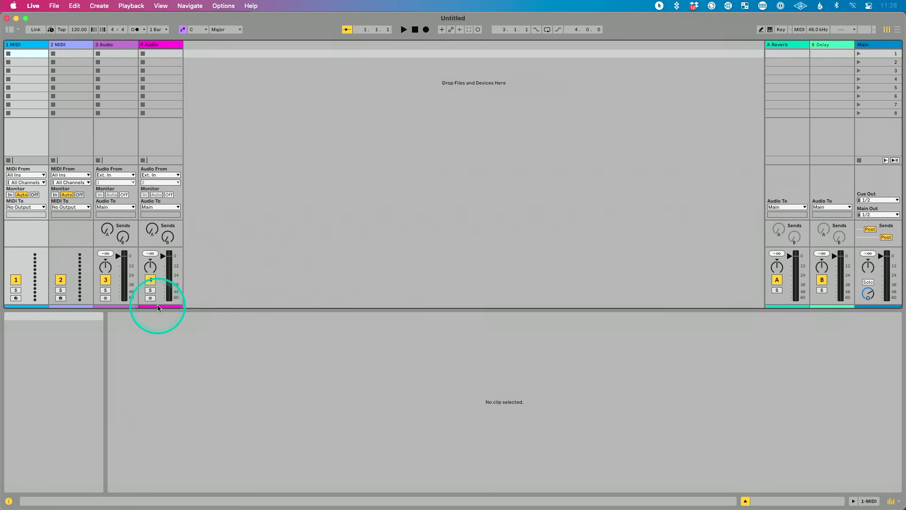
# Step: Open Preferences on the Audio page: CoreAudio, 48000 sample rate, 32-sample buffer
pyautogui.press('super+comma')
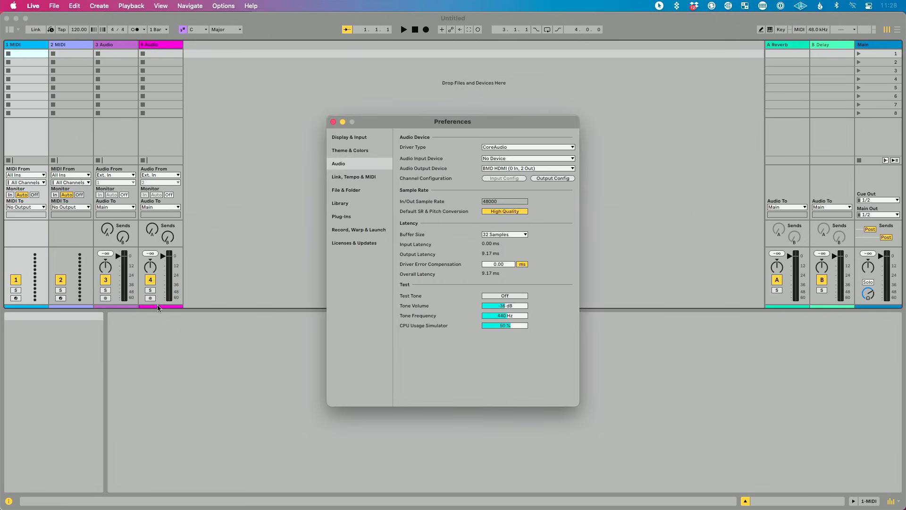
# Step: Close Preferences, visit Arrangement with the browser, then return to Session and add eight scenes
pyautogui.click(371, 149)
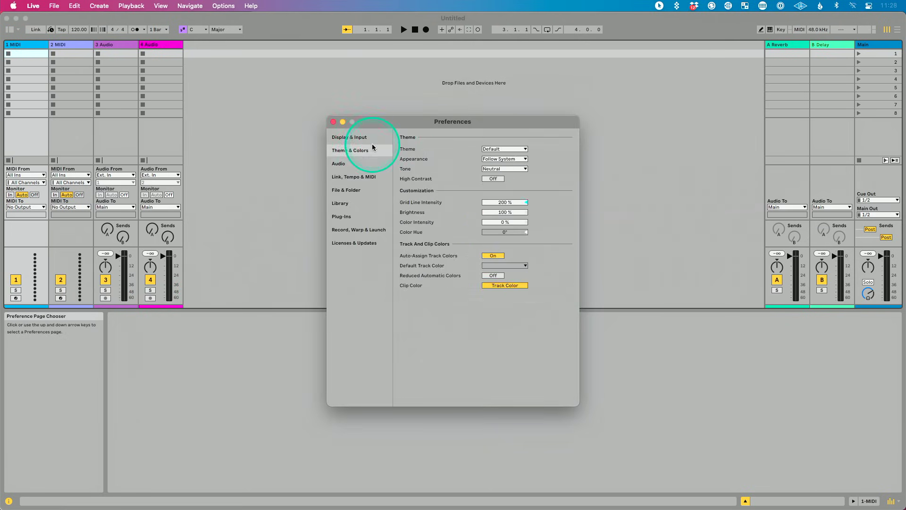
pyautogui.press('super+w')
pyautogui.press('Tab')
pyautogui.press('alt+super+b')
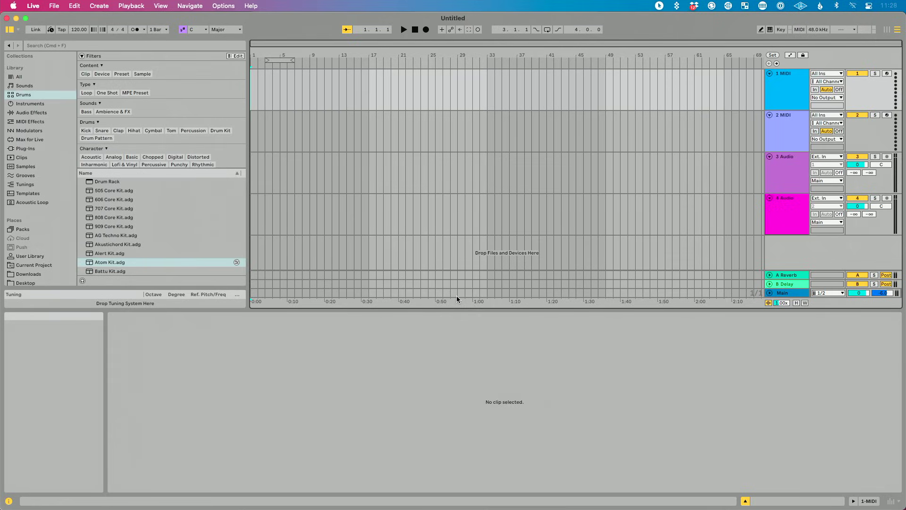
pyautogui.press('Tab')
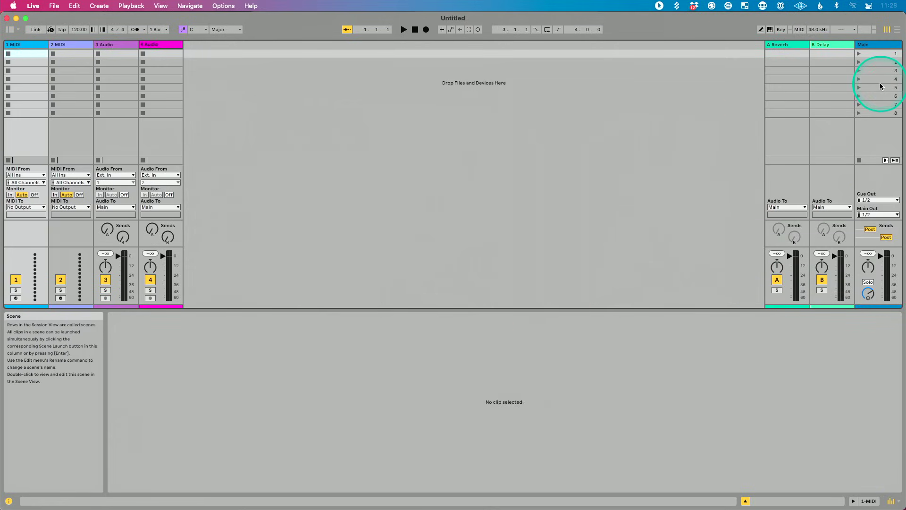
pyautogui.press('super+i')
pyautogui.press('super+i')
pyautogui.press('super+i')
pyautogui.press('super+i')
pyautogui.press('super+i')
pyautogui.press('super+i')
pyautogui.press('super+i')
pyautogui.press('super+i')
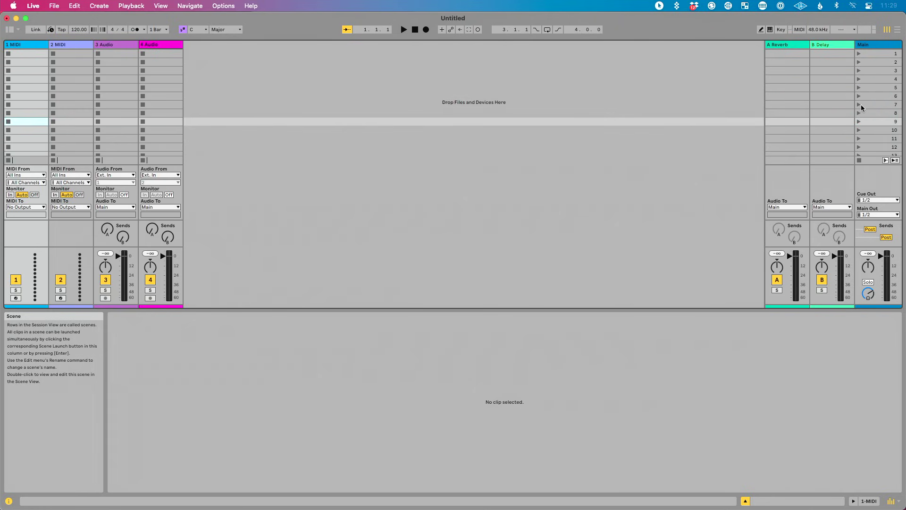
pyautogui.press('super+comma')
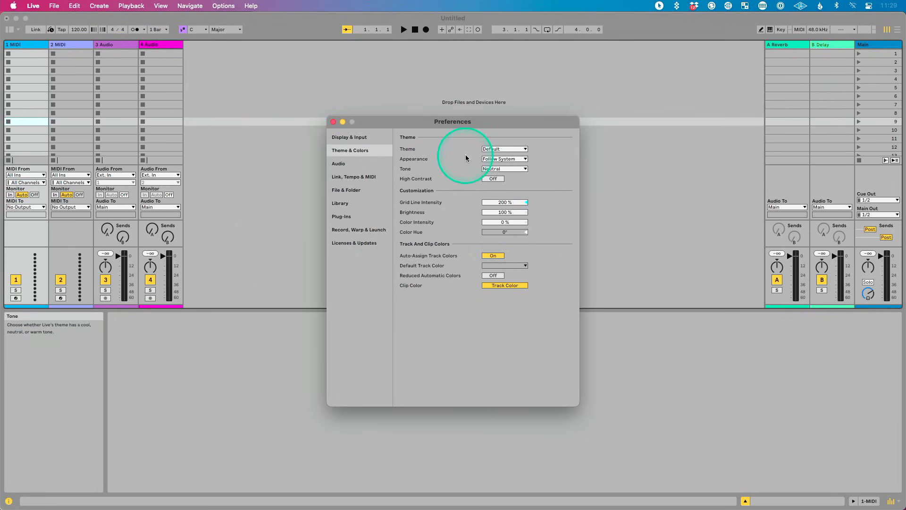
pyautogui.click(479, 153)
pyautogui.click(496, 150)
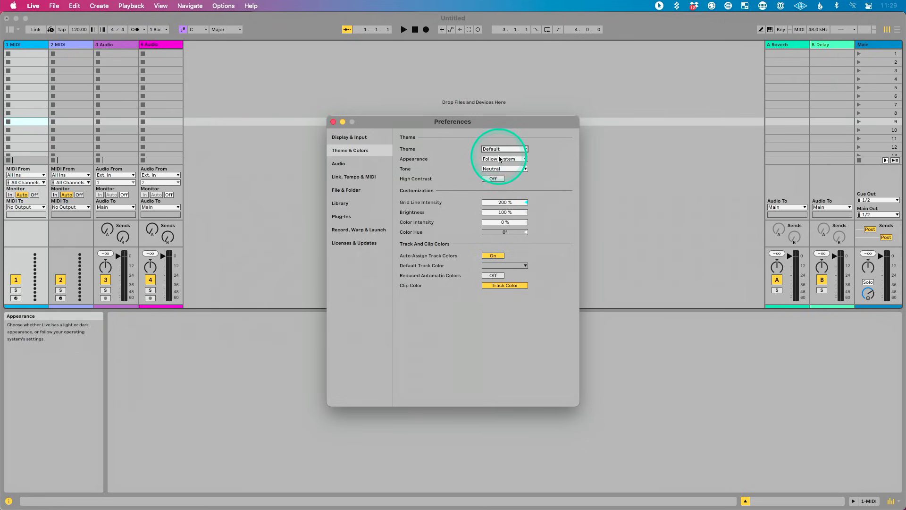
pyautogui.click(499, 159)
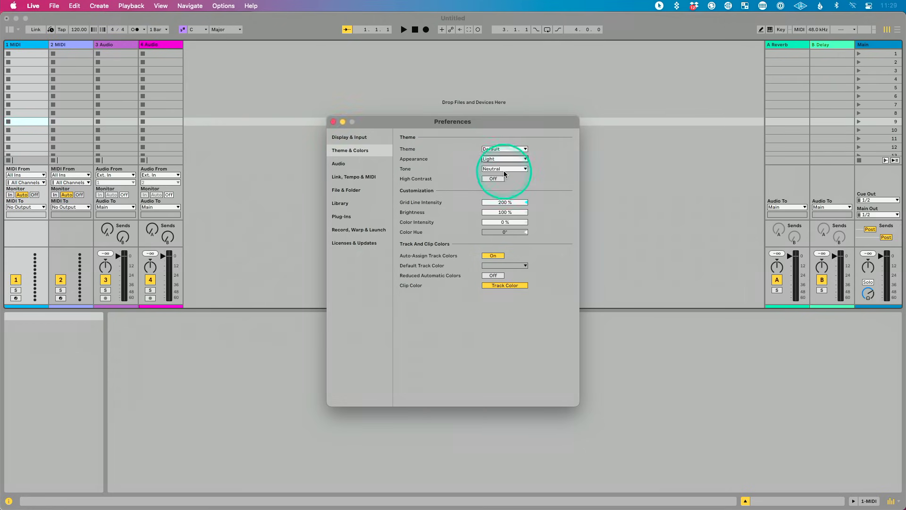
pyautogui.click(503, 172)
pyautogui.click(504, 159)
pyautogui.click(505, 180)
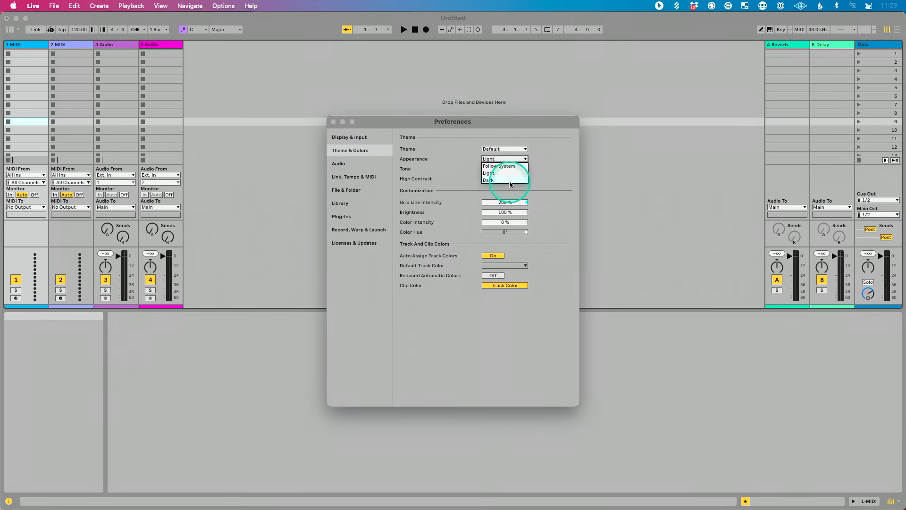
pyautogui.click(509, 159)
pyautogui.click(510, 165)
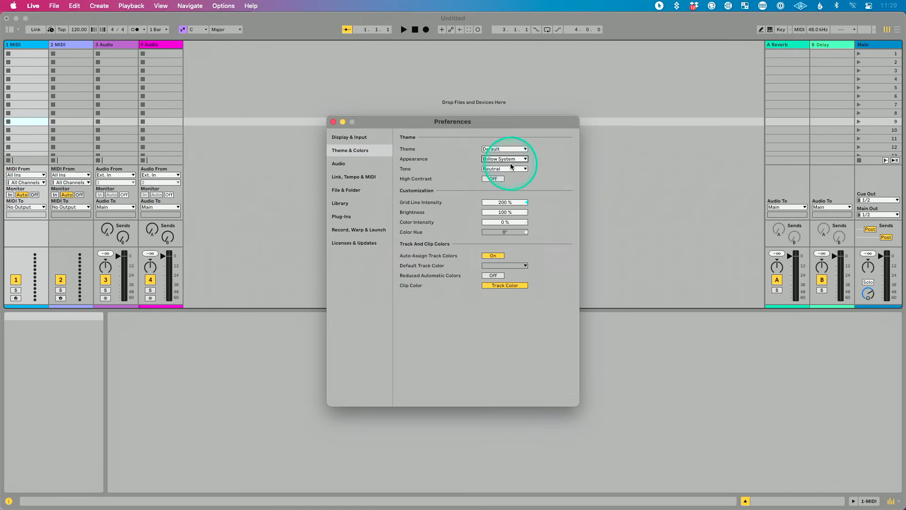
pyautogui.click(511, 168)
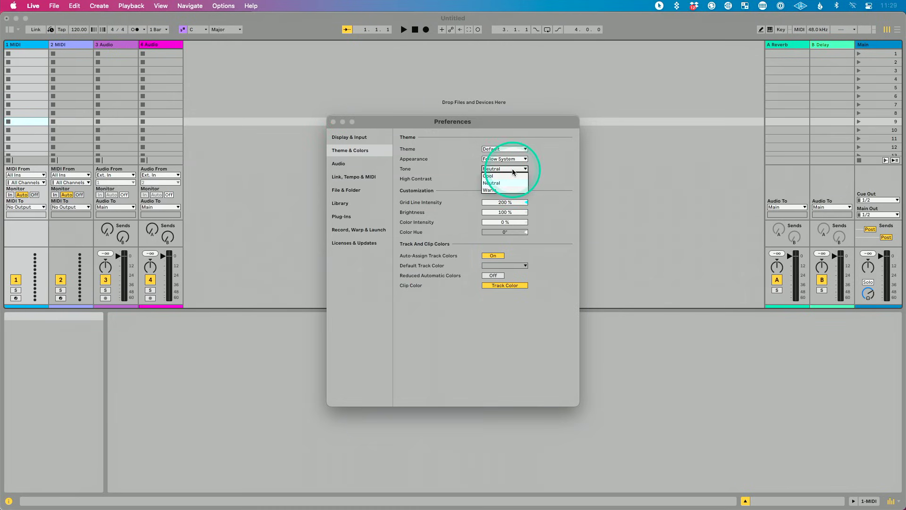
pyautogui.click(513, 170)
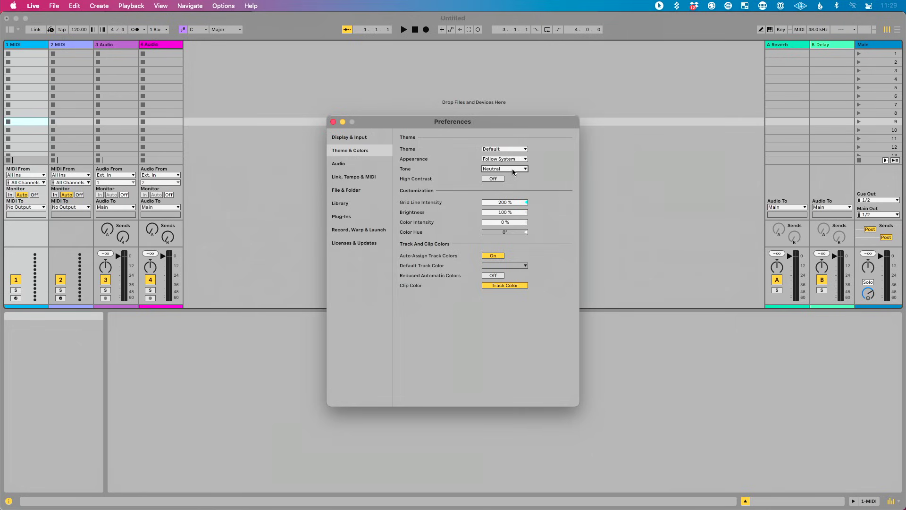
pyautogui.press('super+comma')
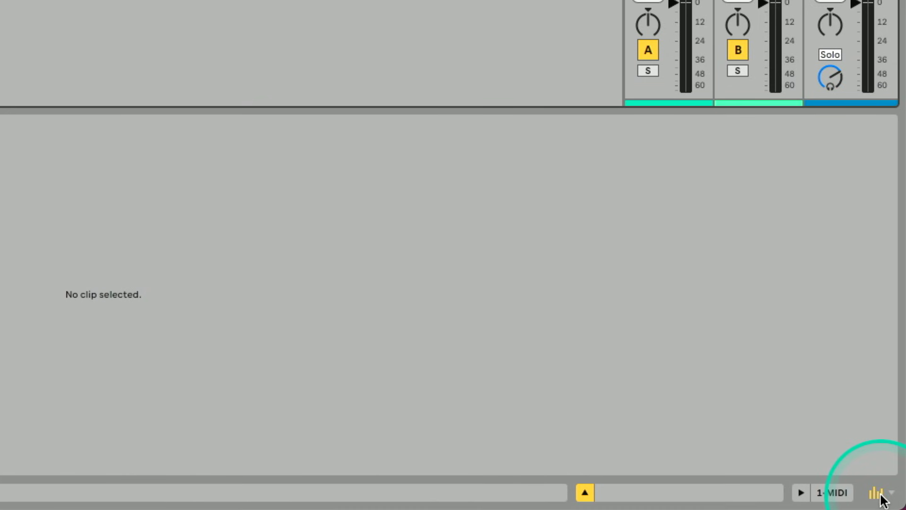
# Step: Toggle the Session mixer section off and on a few times
pyautogui.click(880, 494)
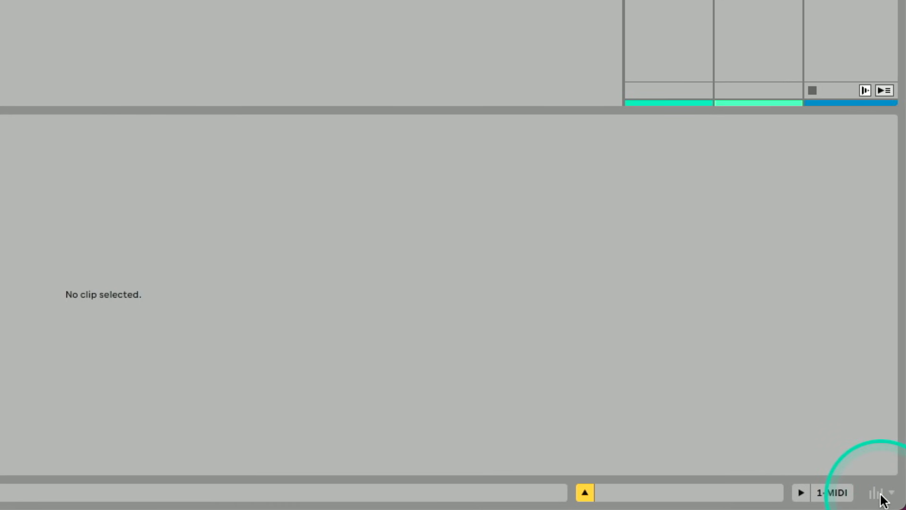
pyautogui.click(877, 493)
pyautogui.click(880, 495)
pyautogui.click(881, 494)
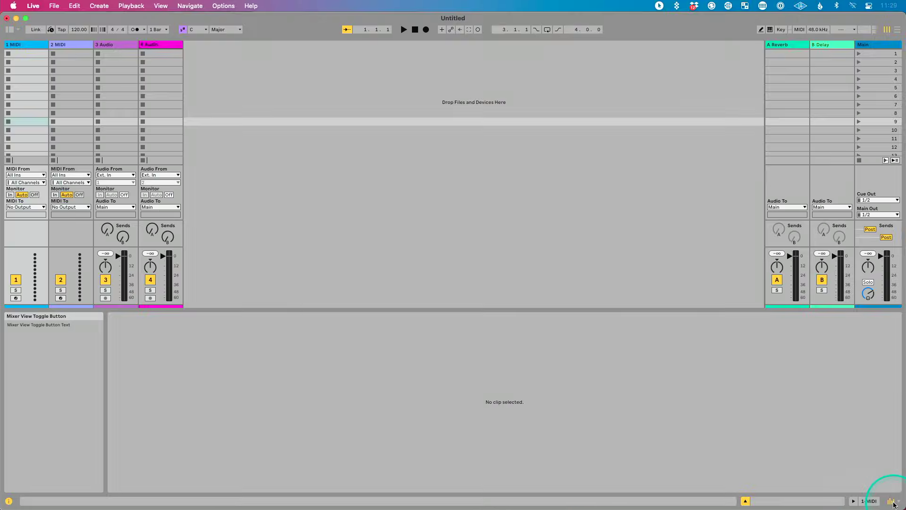
pyautogui.click(893, 502)
pyautogui.click(891, 502)
# Step: Add Performance Impact meters to the mixer strips, then switch to Arrangement View
pyautogui.click(899, 503)
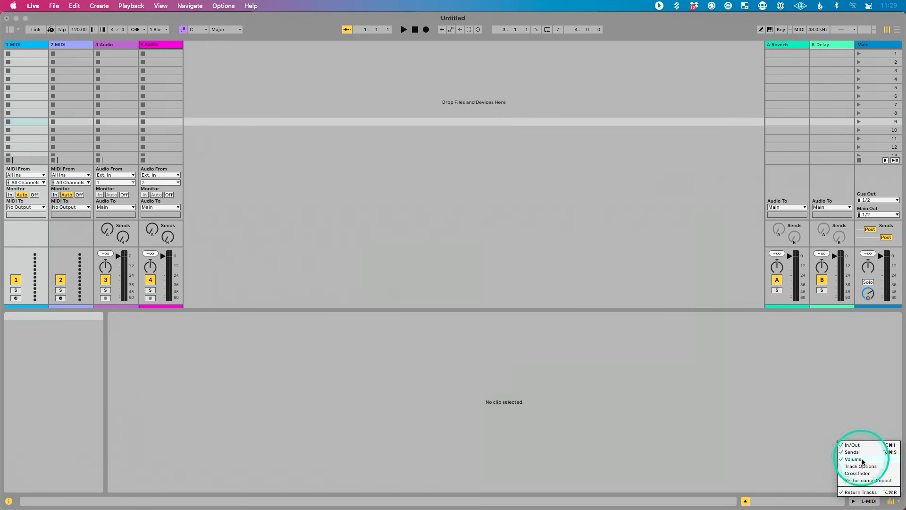
pyautogui.click(872, 480)
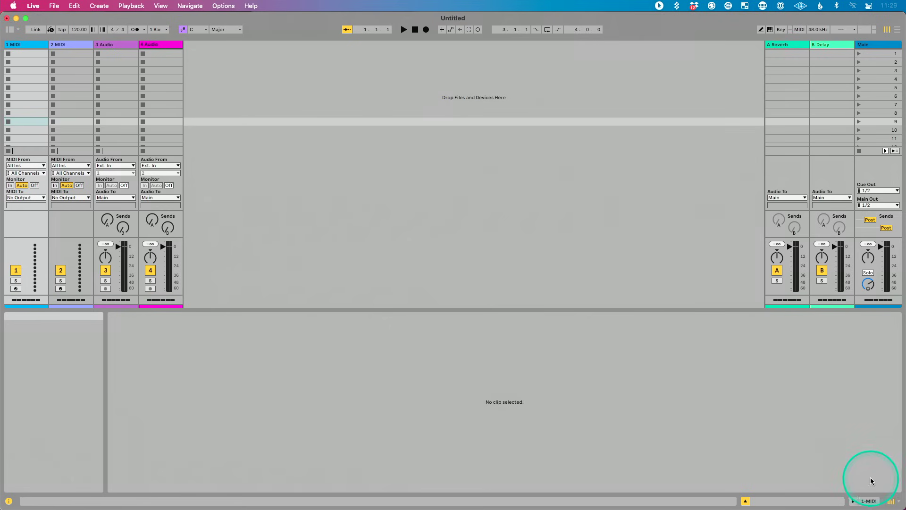
pyautogui.click(894, 501)
pyautogui.click(894, 501)
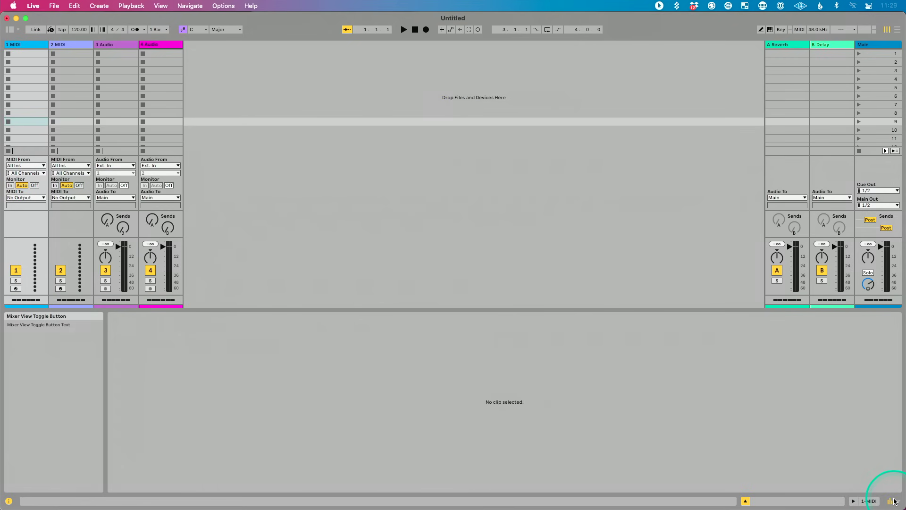
pyautogui.press('Tab')
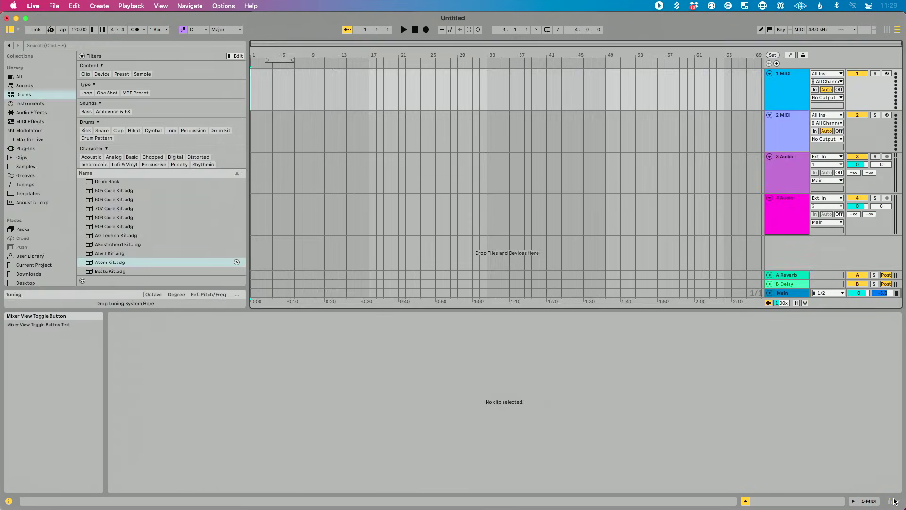
pyautogui.click(894, 501)
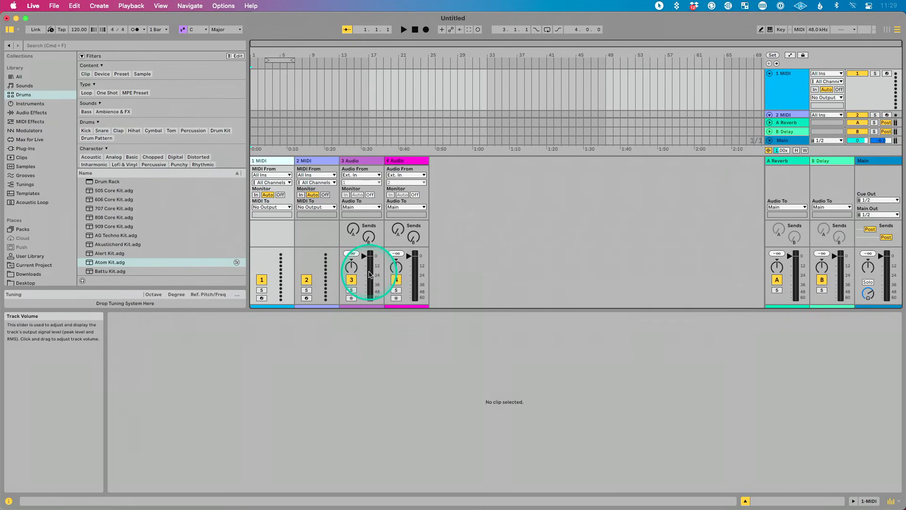
pyautogui.click(466, 237)
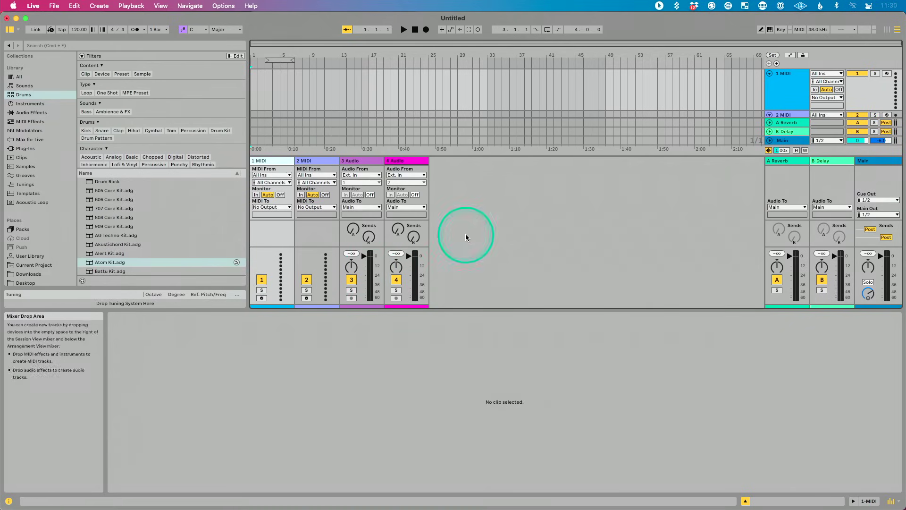
pyautogui.press('Tab')
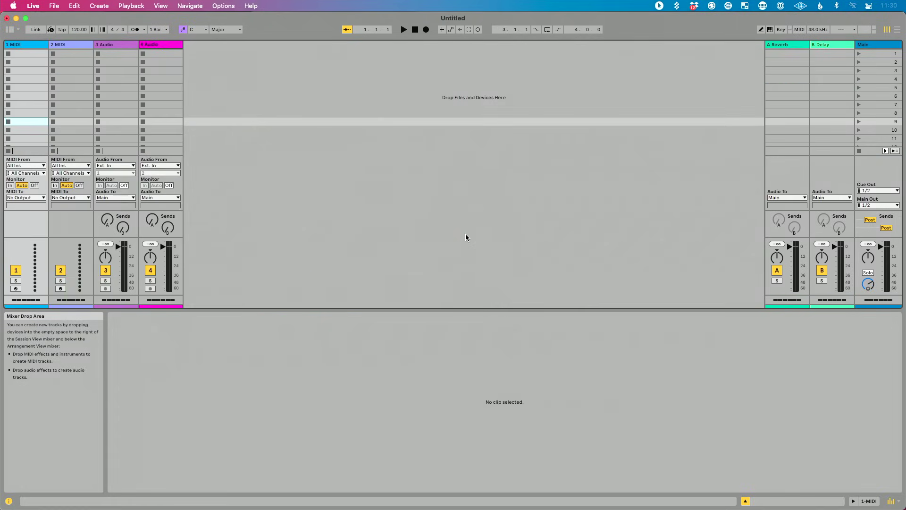
pyautogui.press('Tab')
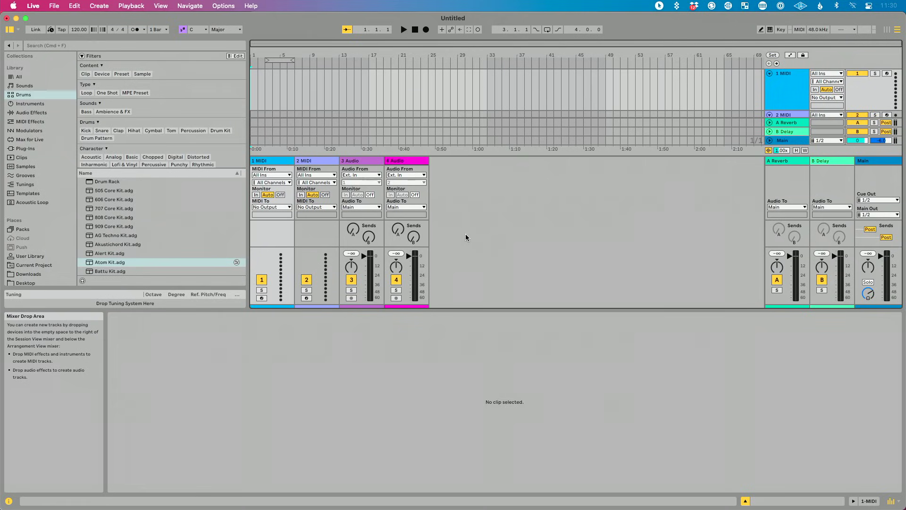
pyautogui.moveTo(411, 232)
pyautogui.mouseDown()
pyautogui.moveTo(666, 223)
pyautogui.moveTo(749, 293)
pyautogui.moveTo(894, 492)
pyautogui.mouseUp()
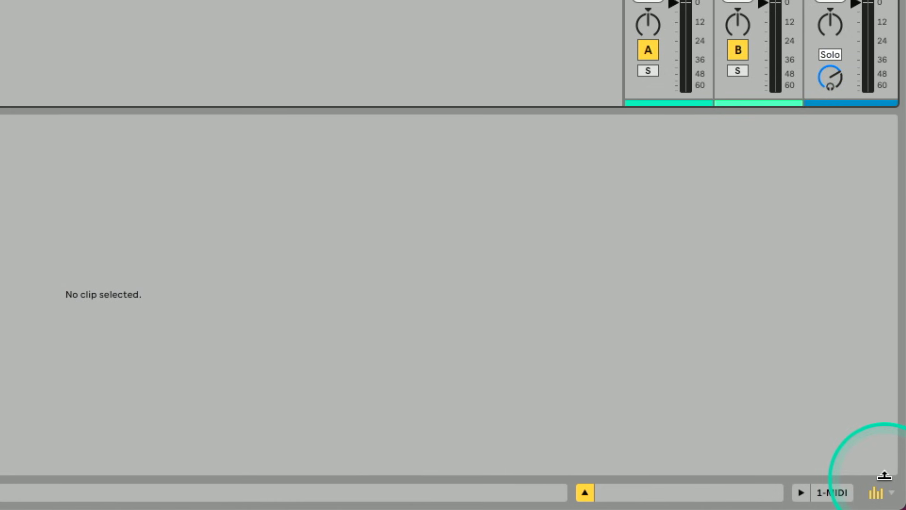
pyautogui.click(890, 492)
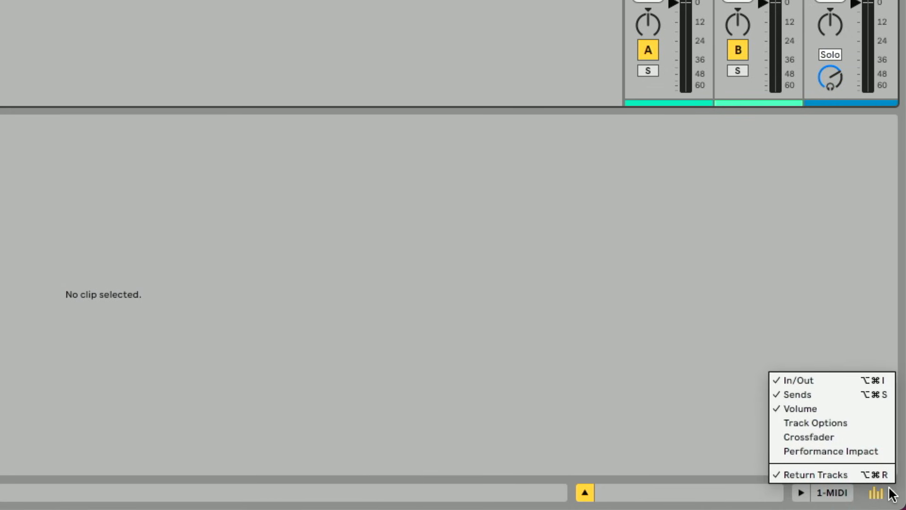
pyautogui.click(891, 495)
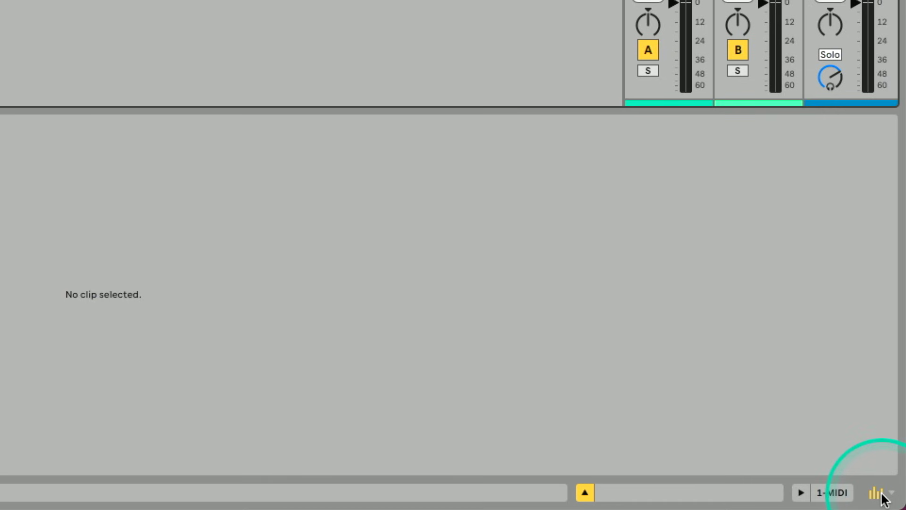
pyautogui.click(882, 495)
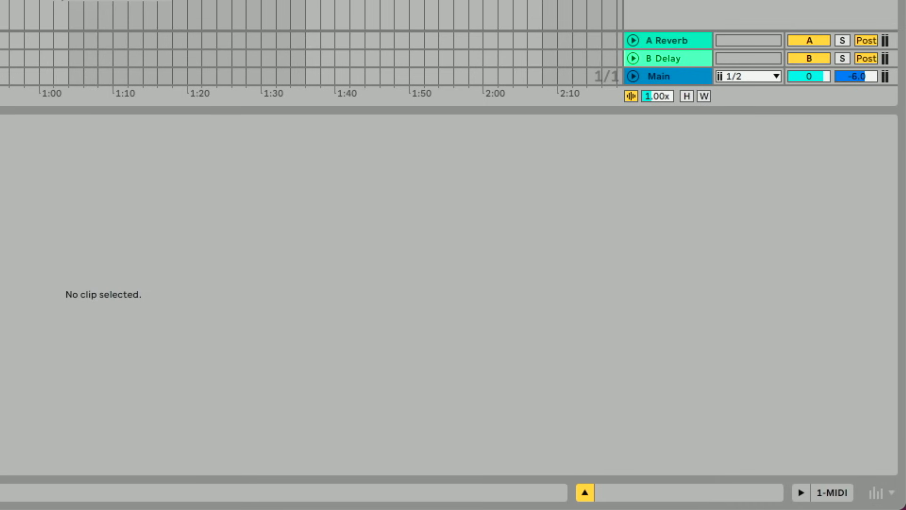
pyautogui.click(13, 32)
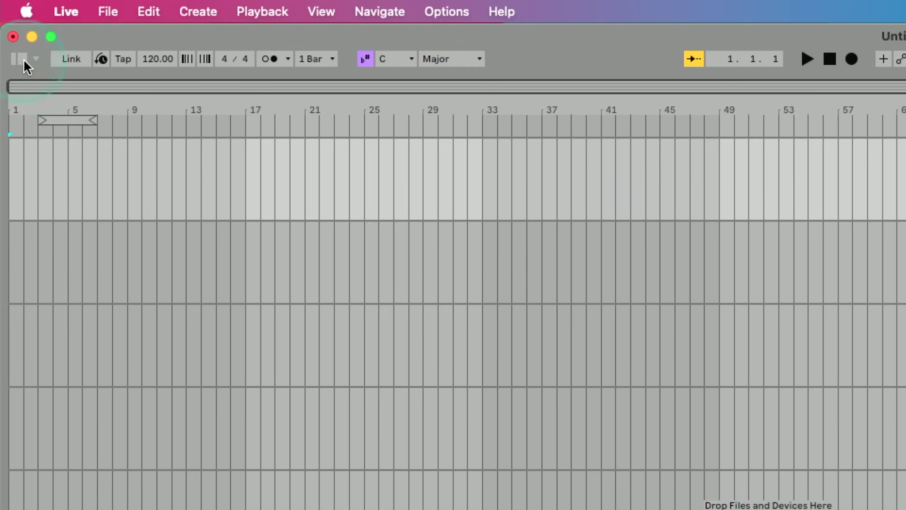
pyautogui.click(24, 58)
pyautogui.click(24, 58)
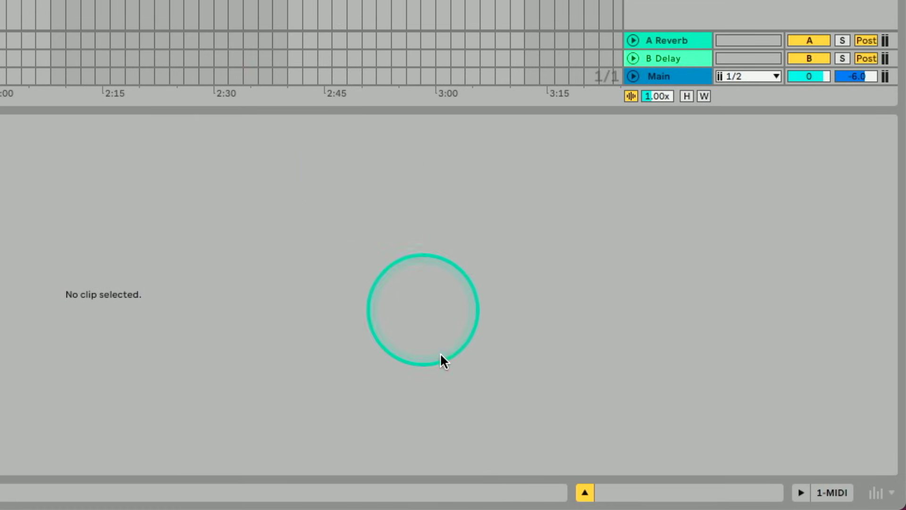
pyautogui.click(585, 492)
pyautogui.click(585, 492)
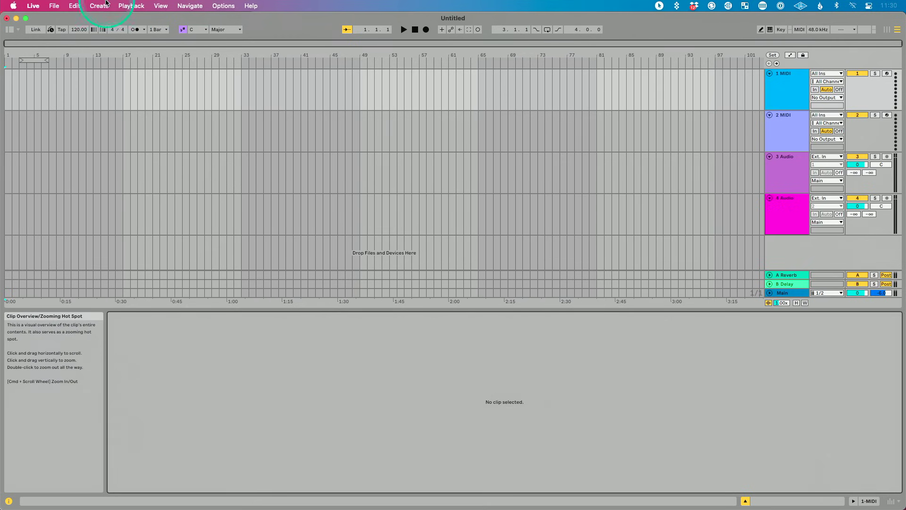
pyautogui.click(215, 97)
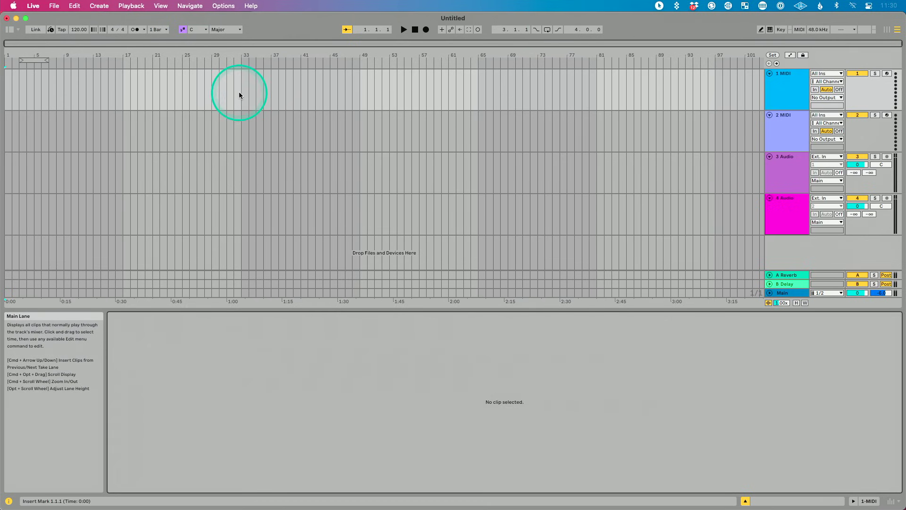
# Step: Create an empty MIDI clip over bars 33–49 on track 1 and load A Soft Chord
pyautogui.moveTo(239, 93); pyautogui.dragTo(357, 104)
pyautogui.press('super+shift+m')
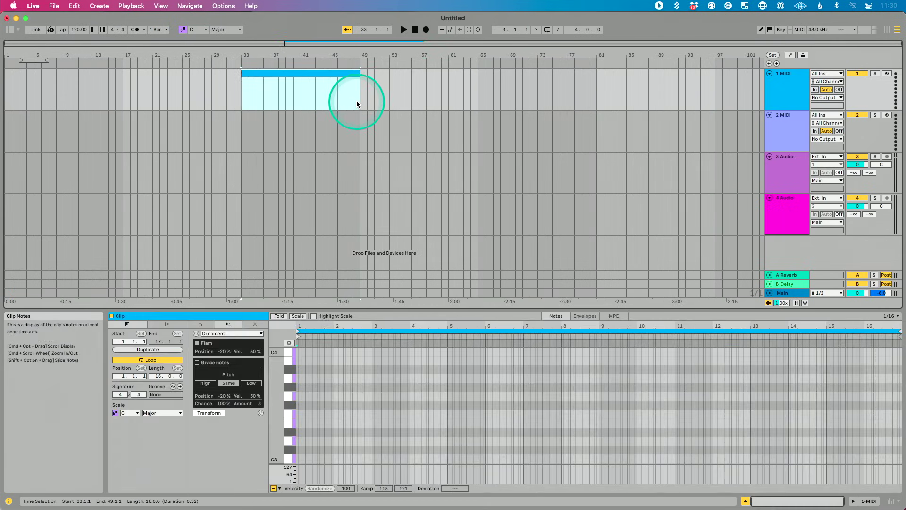
pyautogui.click(11, 30)
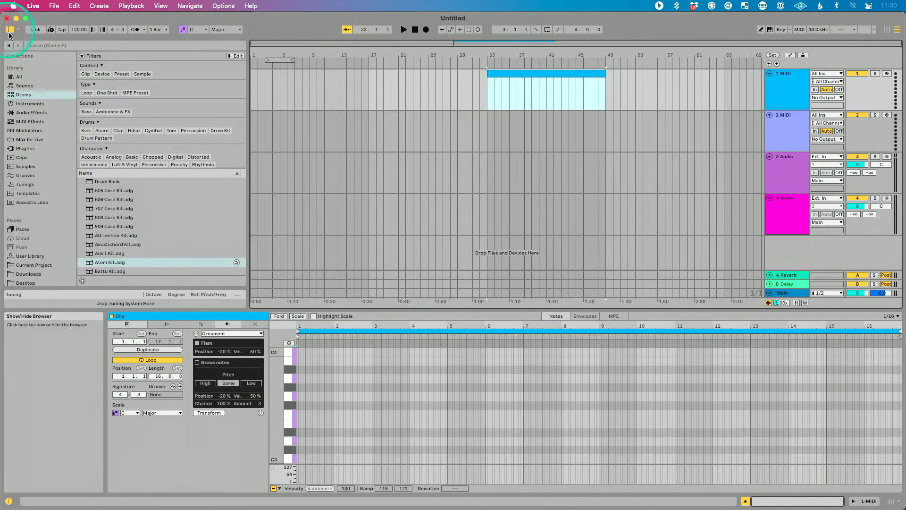
pyautogui.click(33, 87)
pyautogui.doubleClick(132, 208)
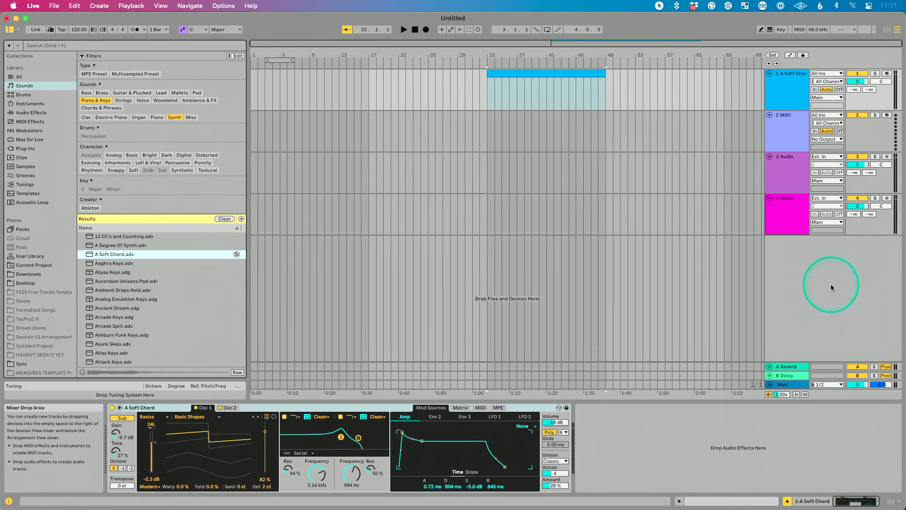
# Step: Show the clip's note editor and the synth together, and hide the Info View
pyautogui.click(806, 499)
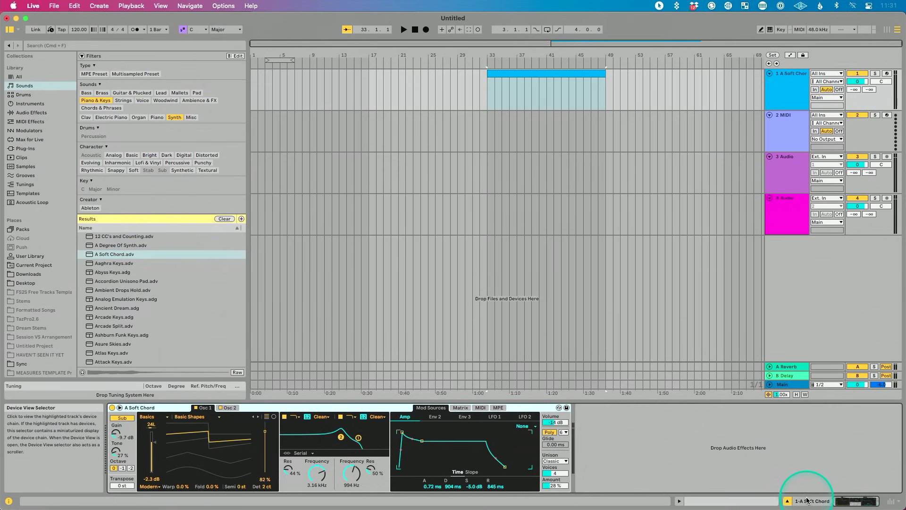
pyautogui.click(806, 502)
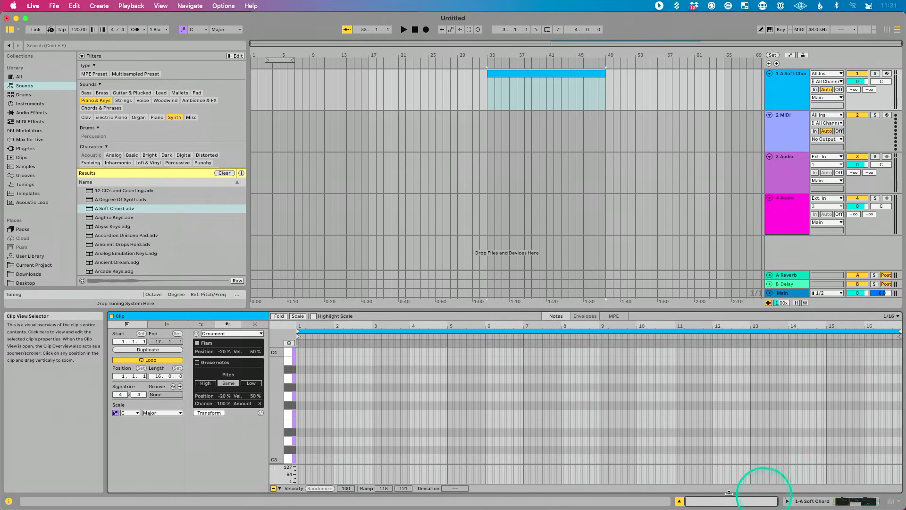
pyautogui.click(786, 502)
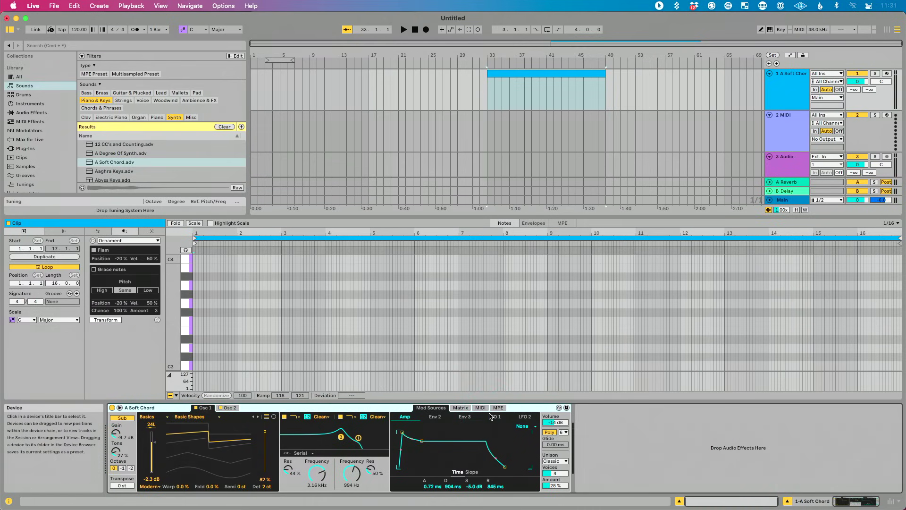
pyautogui.click(891, 502)
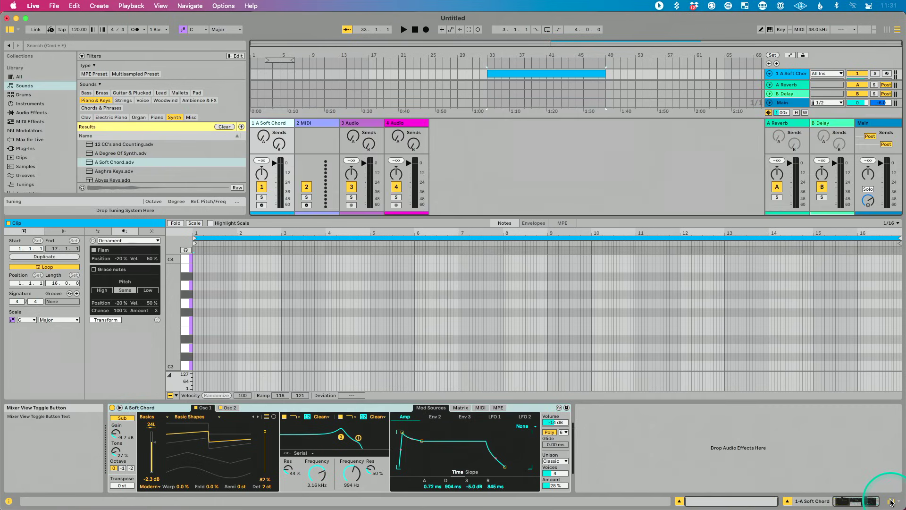
pyautogui.click(891, 502)
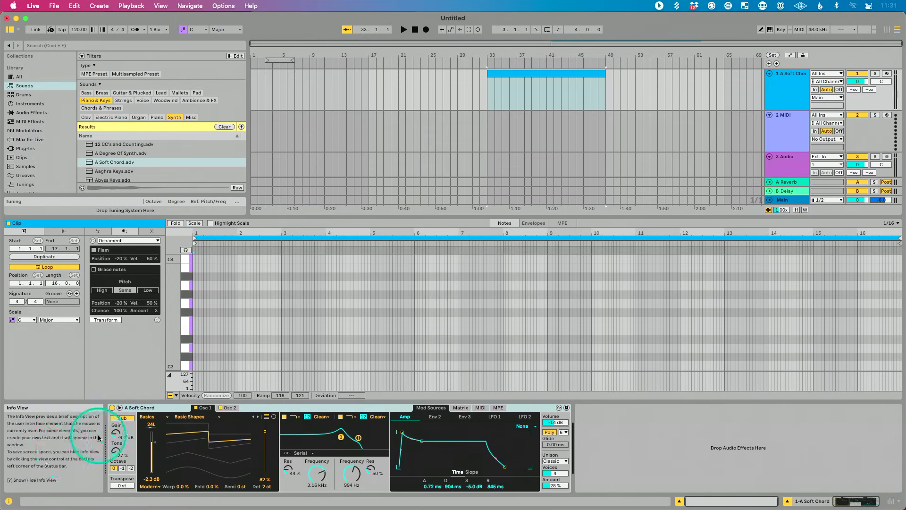
pyautogui.click(8, 501)
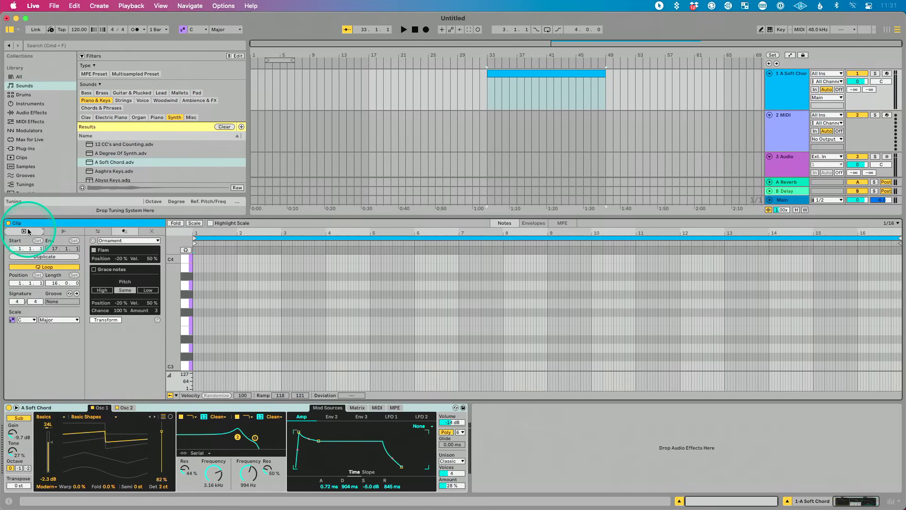
pyautogui.click(52, 231)
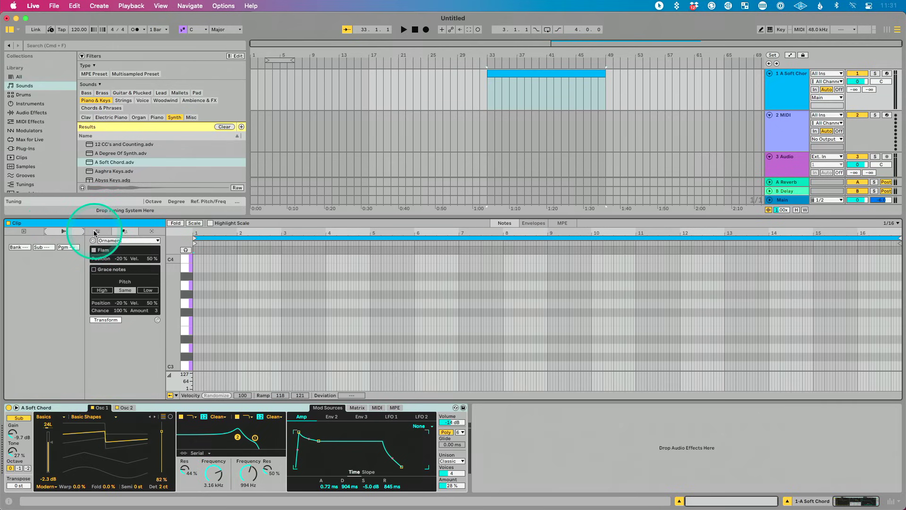
# Step: Look at the clip's Transform page, then return to the Ornament tool
pyautogui.click(96, 231)
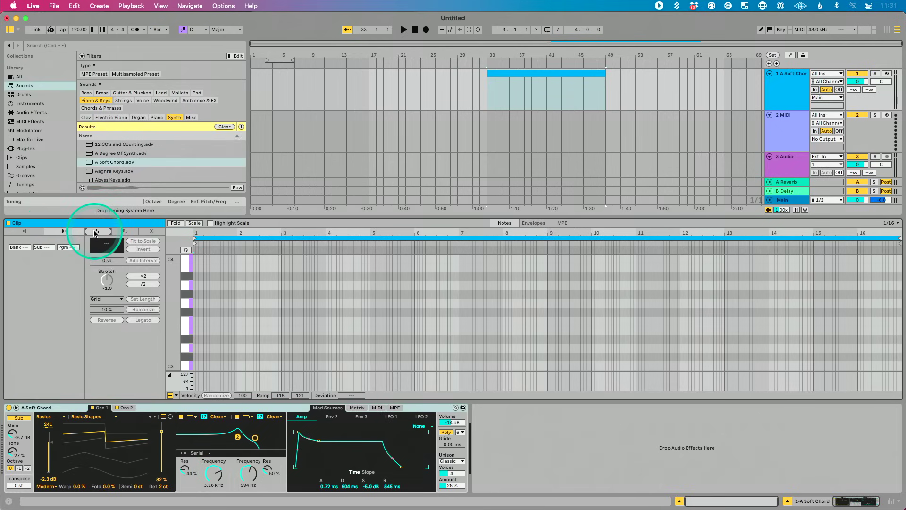
pyautogui.click(117, 232)
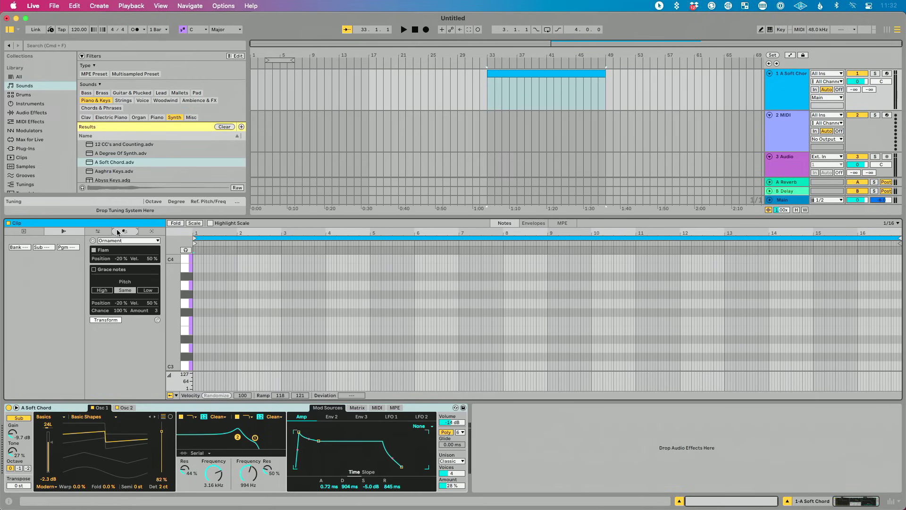
pyautogui.click(117, 233)
# Step: Draw four notes in the clip, including F3 near 2.3.4 and D#3 near bar 5
pyautogui.click(147, 286)
pyautogui.click(267, 276)
pyautogui.doubleClick(268, 318)
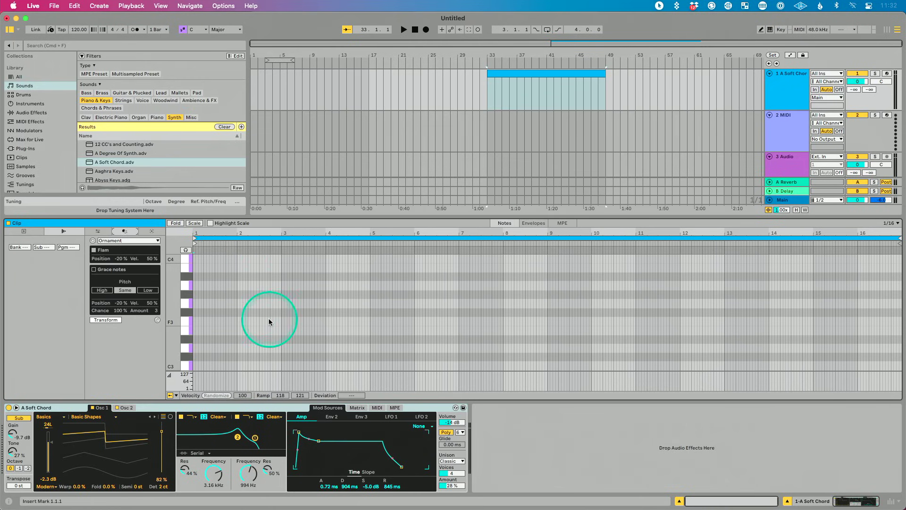
pyautogui.doubleClick(293, 312)
pyautogui.doubleClick(410, 338)
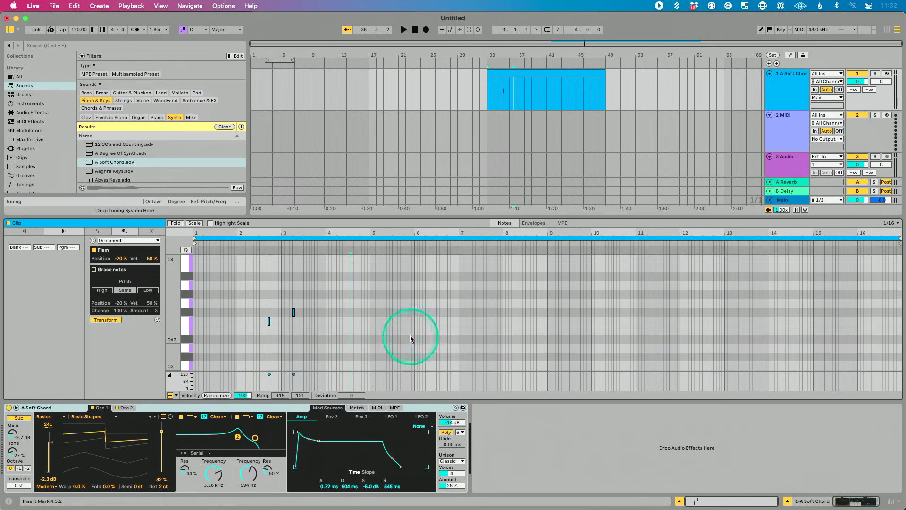
pyautogui.doubleClick(357, 312)
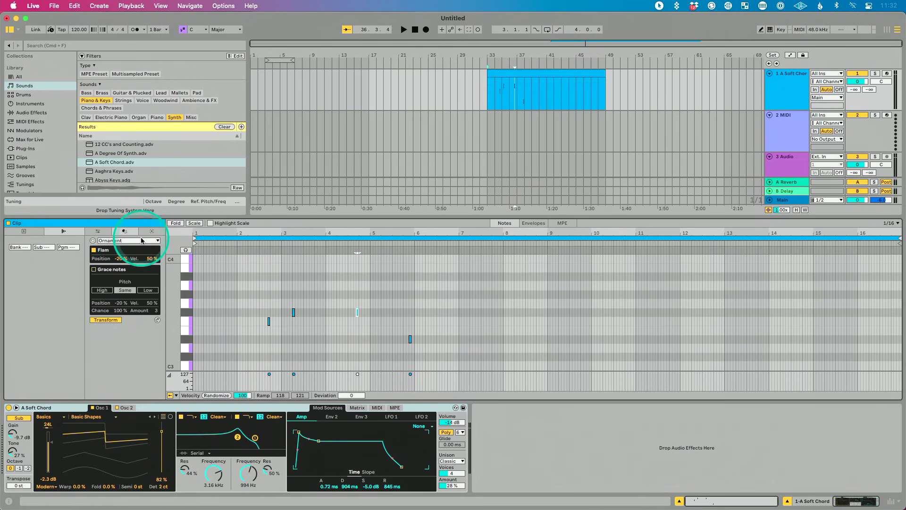
# Step: Arpeggiate all the notes in Down & Up style with an adjusted rate
pyautogui.click(139, 240)
pyautogui.click(111, 254)
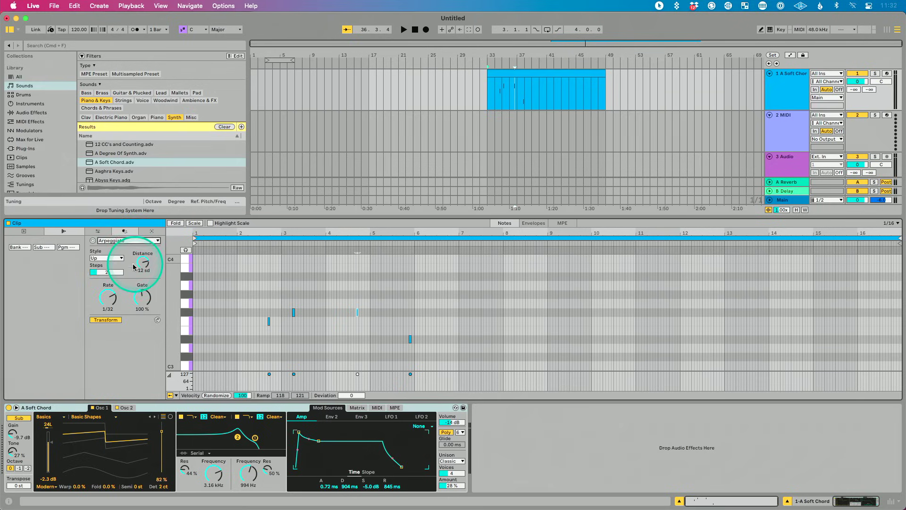
pyautogui.moveTo(115, 287); pyautogui.dragTo(114, 293)
pyautogui.press('super+a')
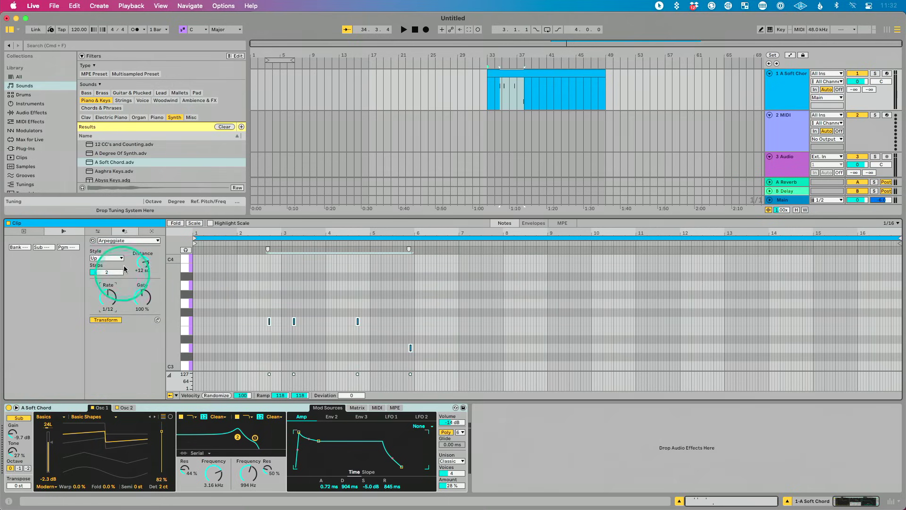
pyautogui.click(113, 260)
pyautogui.click(112, 297)
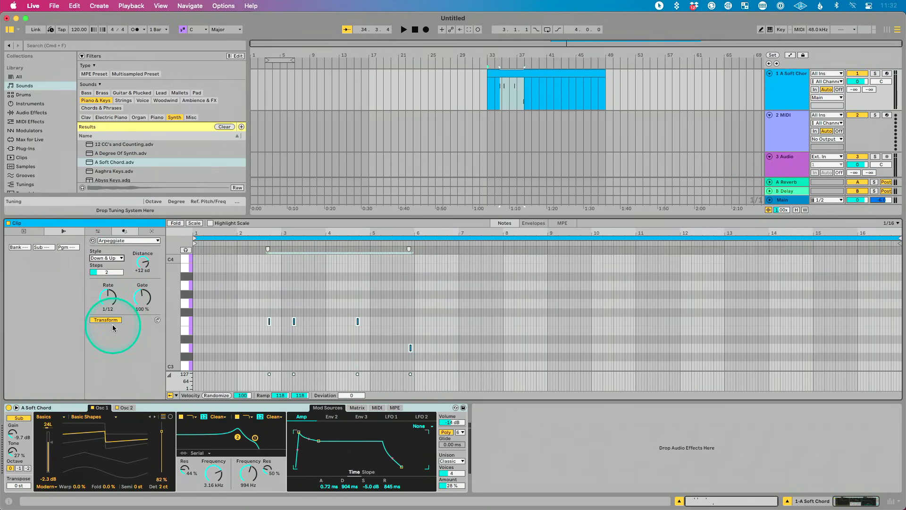
pyautogui.click(112, 320)
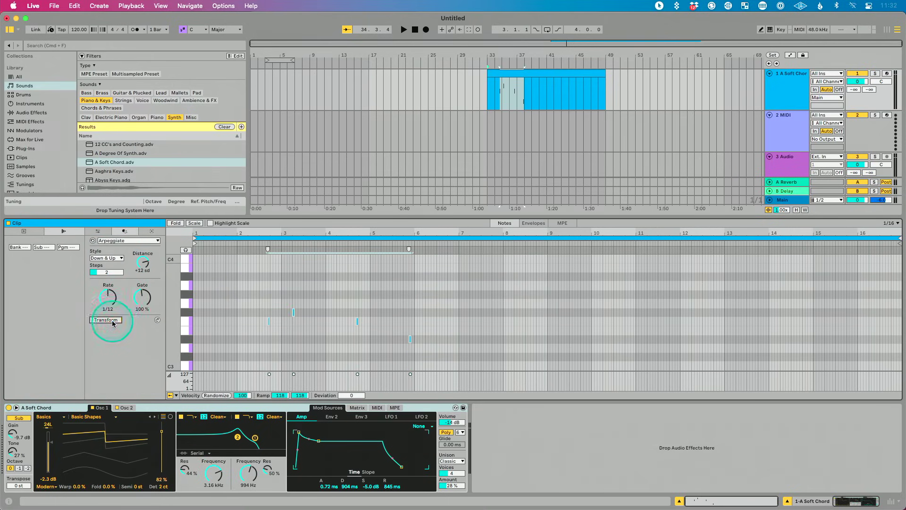
# Step: Switch the transformation to Quantize with the amount lowered to 70%
pyautogui.click(128, 240)
pyautogui.click(133, 278)
pyautogui.moveTo(125, 302); pyautogui.dragTo(122, 305)
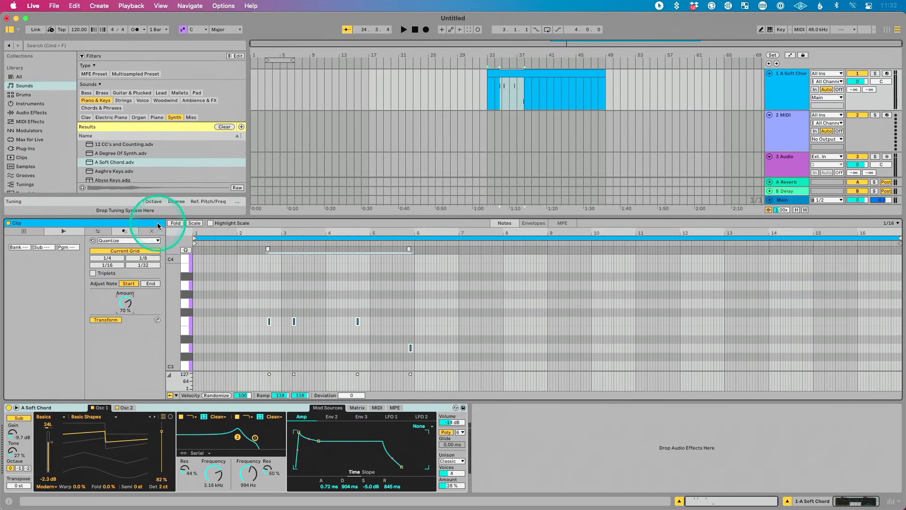
pyautogui.click(152, 231)
# Step: Set the Rhythm pattern to 31, return to Quantize, then view the Envelopes and MPE lanes
pyautogui.moveTo(125, 273); pyautogui.dragTo(125, 264)
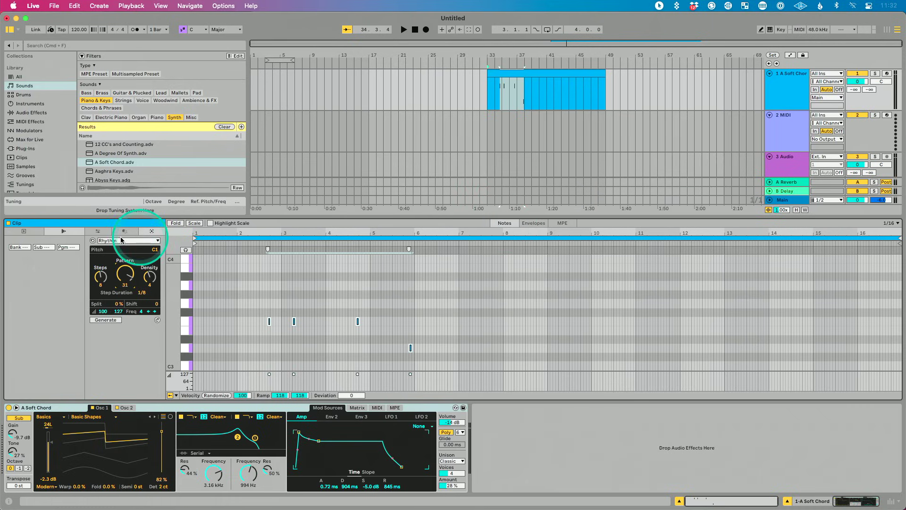
pyautogui.click(98, 231)
pyautogui.click(124, 231)
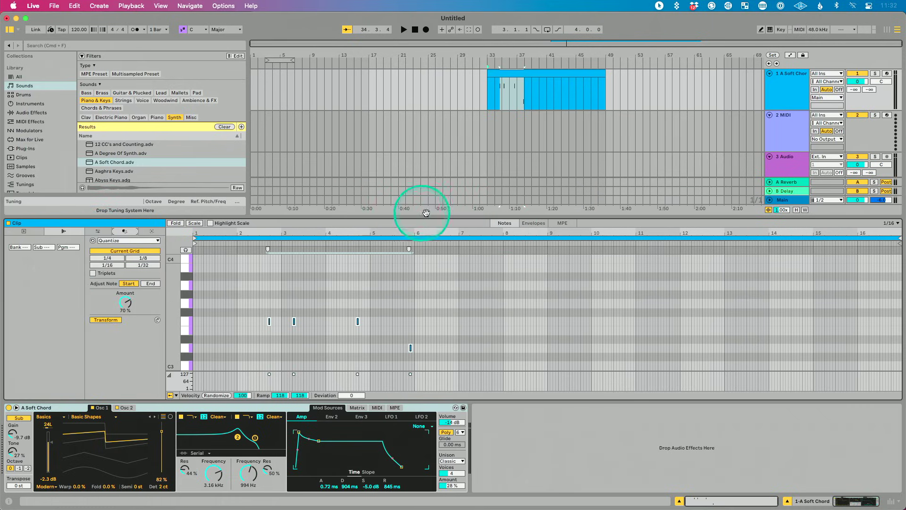
pyautogui.click(541, 223)
pyautogui.click(563, 223)
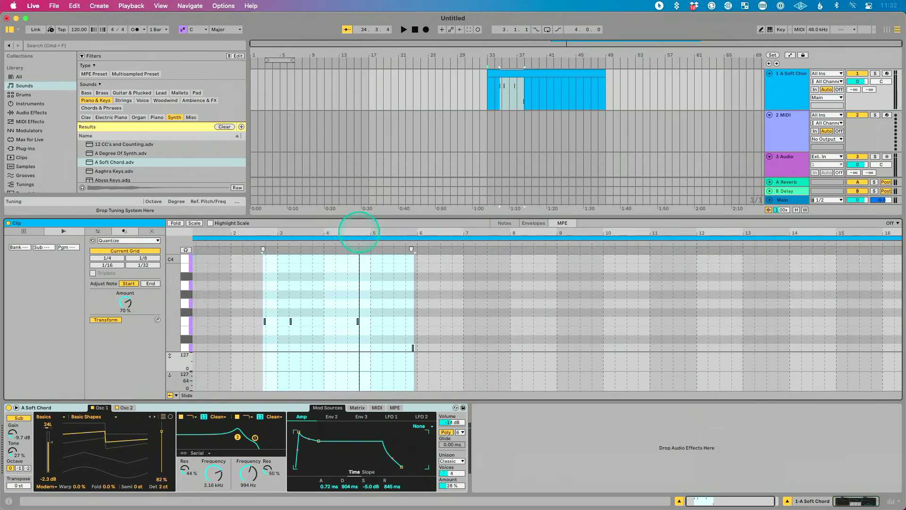
# Step: Add short F3 notes at 4.4.3 and 4.4.4, then join the three F3 notes into one
pyautogui.scroll(5, 359, 234)
pyautogui.click(437, 319)
pyautogui.doubleClick(437, 319)
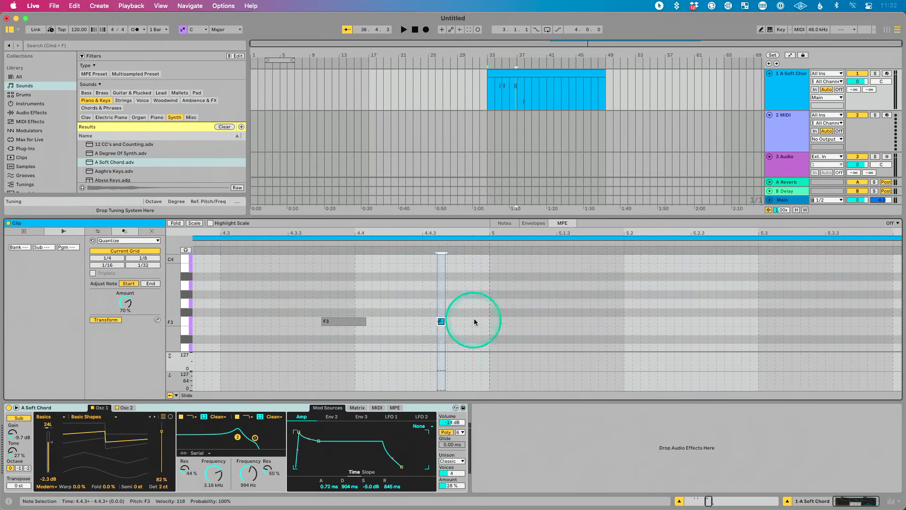
pyautogui.doubleClick(476, 321)
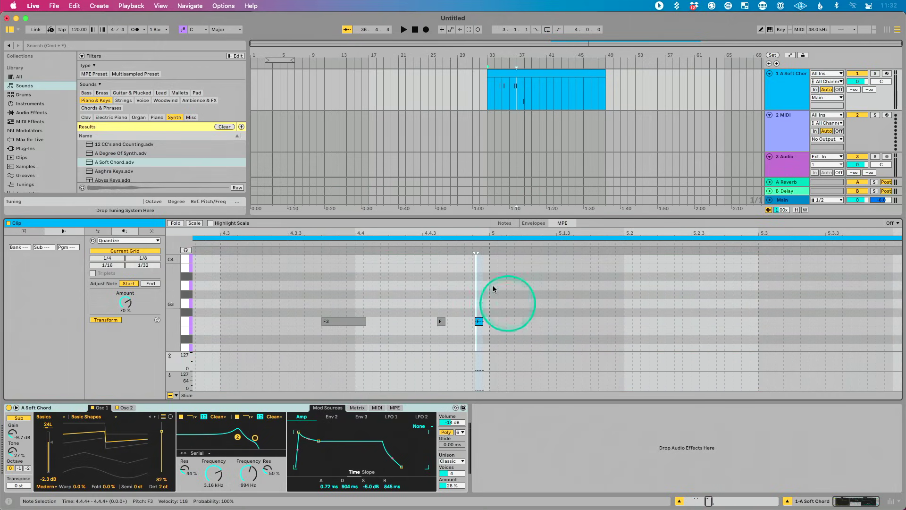
pyautogui.click(106, 231)
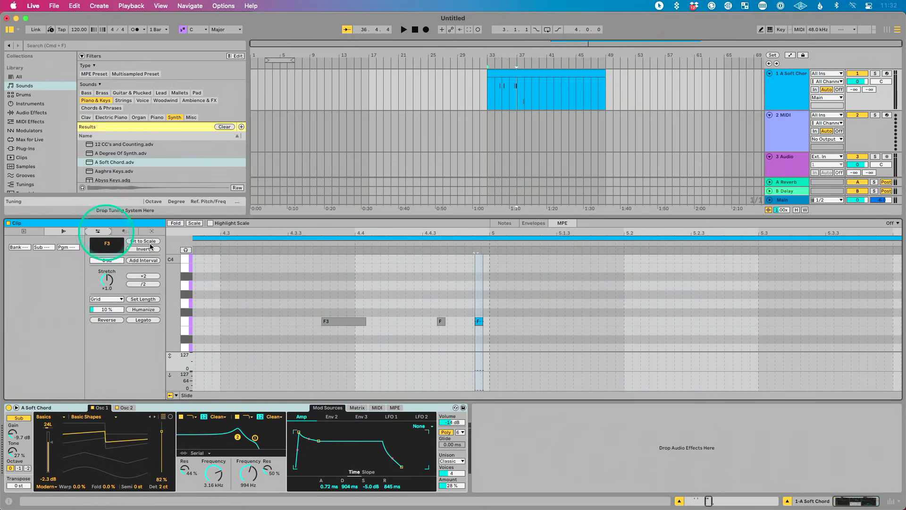
pyautogui.click(513, 224)
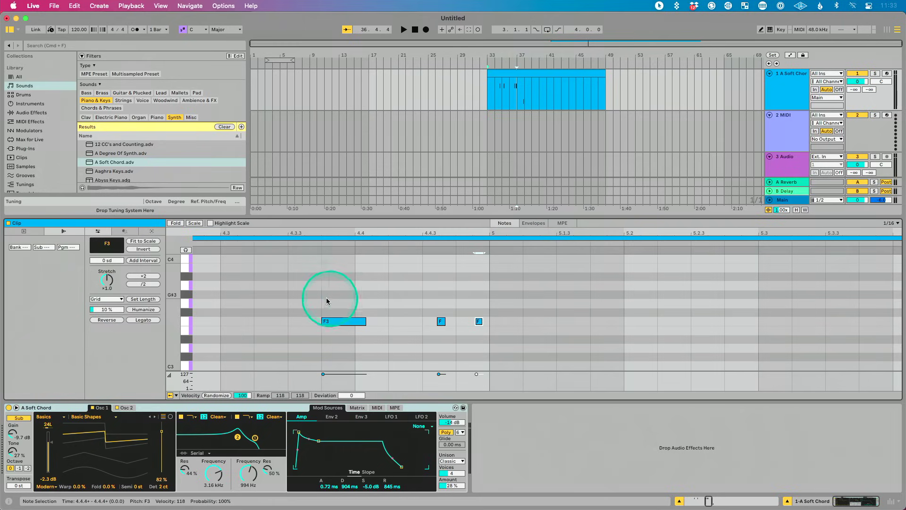
pyautogui.moveTo(324, 298); pyautogui.dragTo(485, 343)
pyautogui.press('super+j')
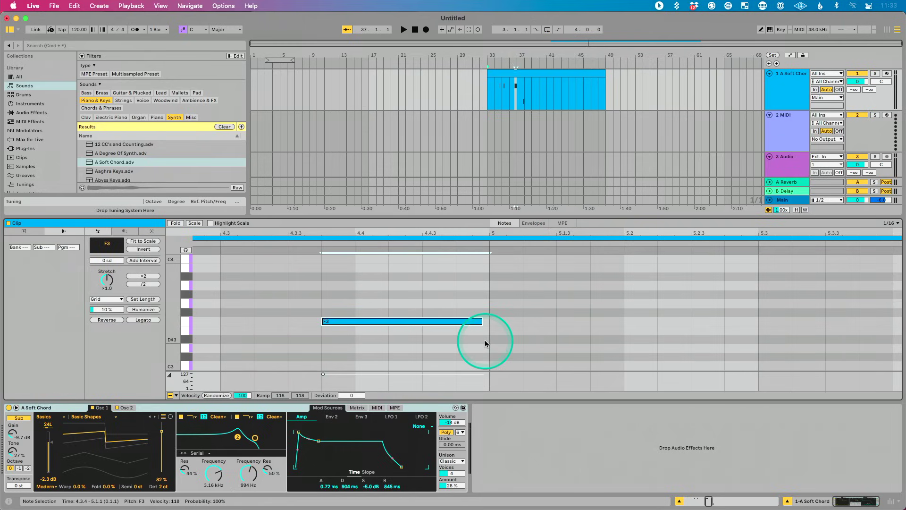
# Step: Split the long F3 note at 4.4.2, then rejoin the parts into one note ending at 5.2
pyautogui.click(391, 295)
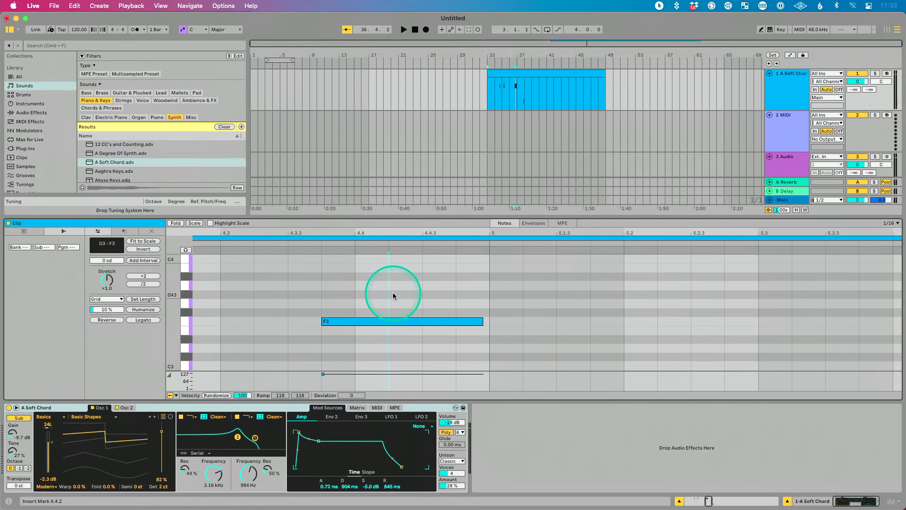
pyautogui.press('super+e')
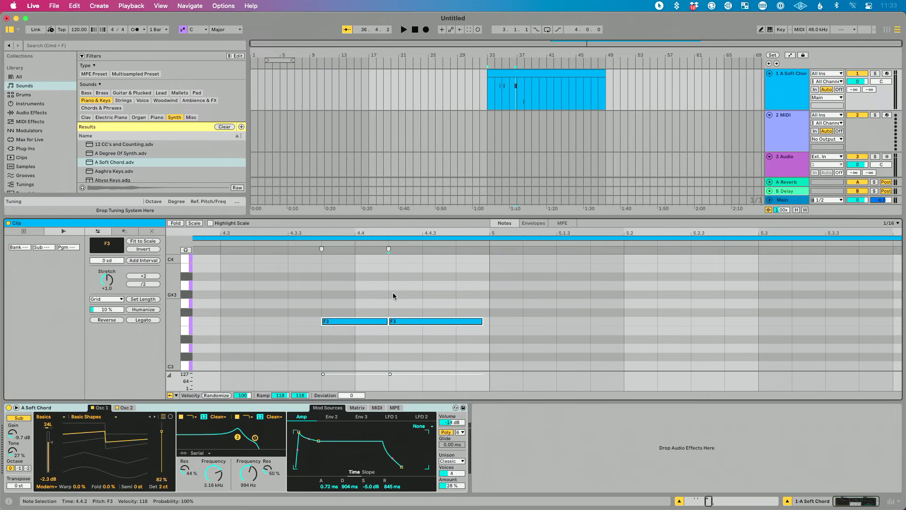
pyautogui.click(342, 298)
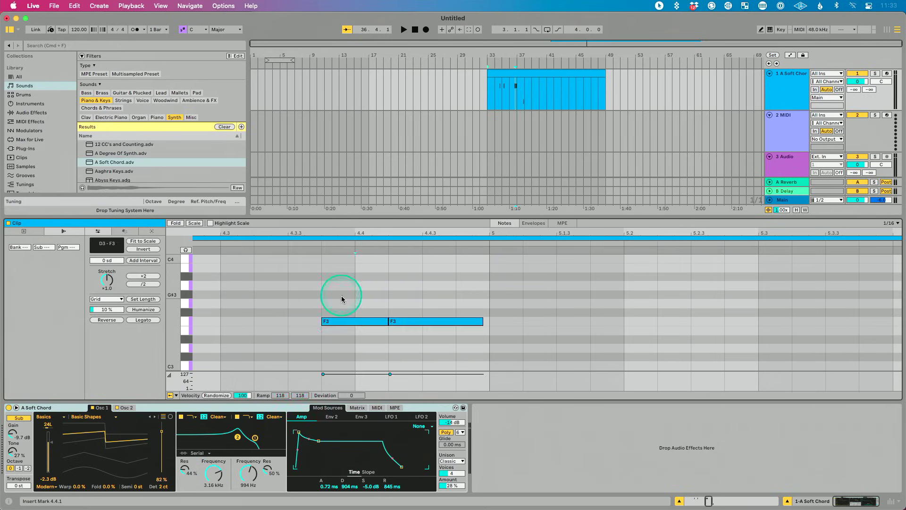
pyautogui.moveTo(323, 308); pyautogui.dragTo(624, 329)
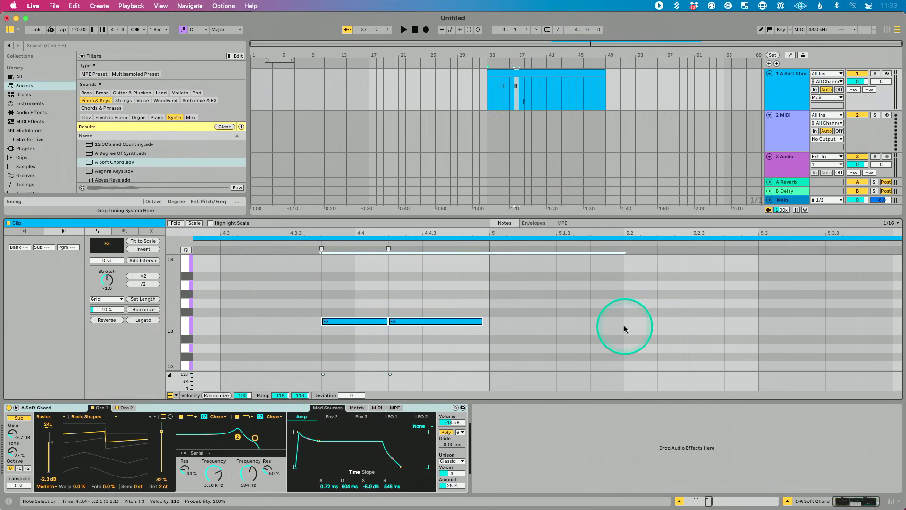
pyautogui.press('super+j')
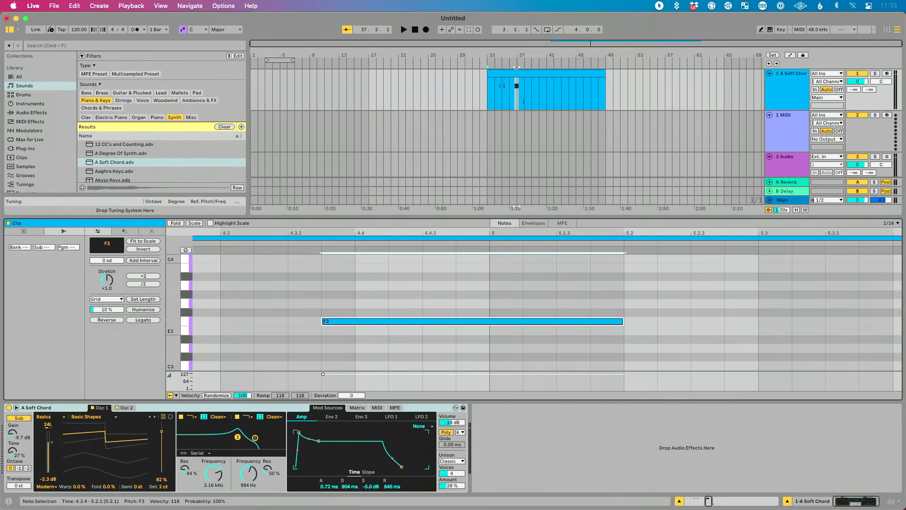
pyautogui.click(9, 31)
# Step: Bring back the browser, insert a new audio track, and close the clip and device views
pyautogui.click(9, 31)
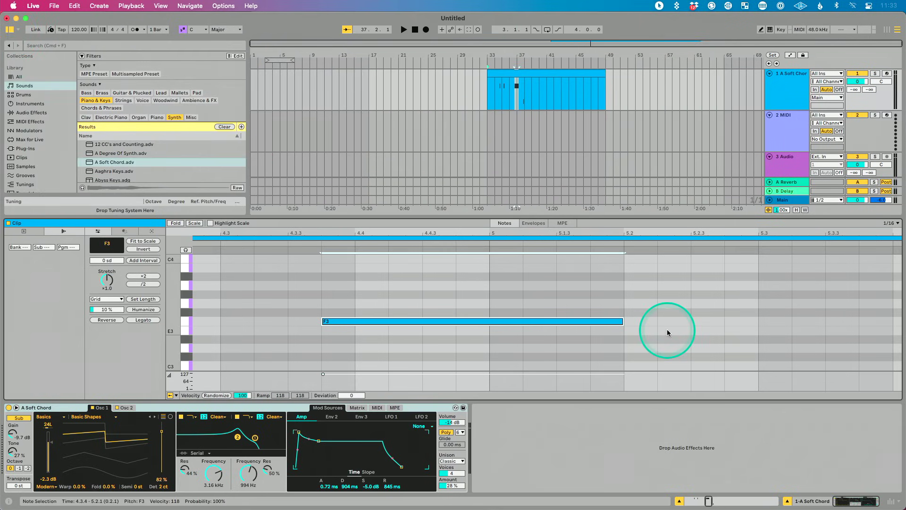
pyautogui.press('super+t')
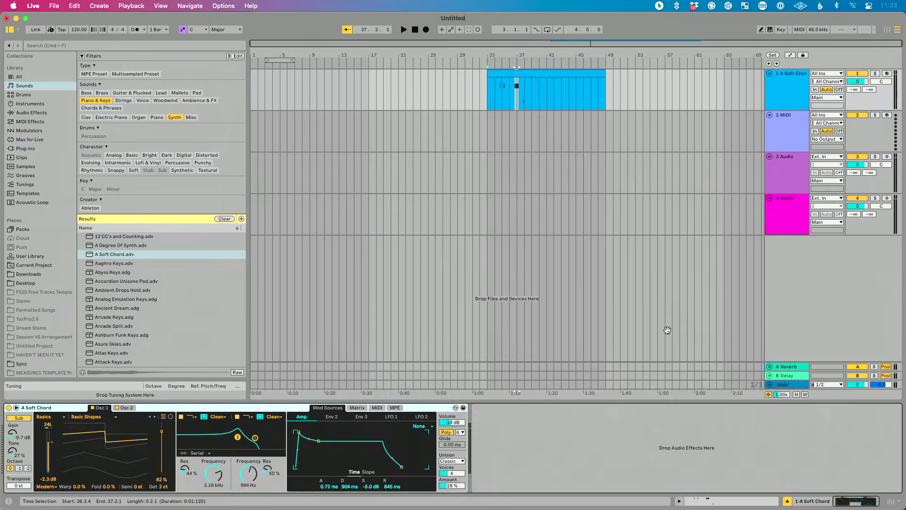
pyautogui.press('super+alt+l')
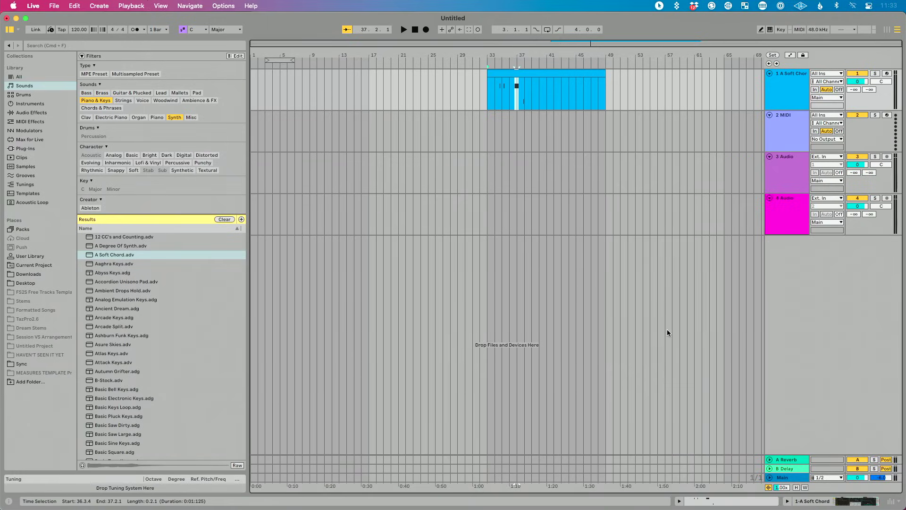
pyautogui.click(82, 56)
# Step: Show the browser filter tags and browse the Drums category
pyautogui.click(82, 56)
pyautogui.click(38, 78)
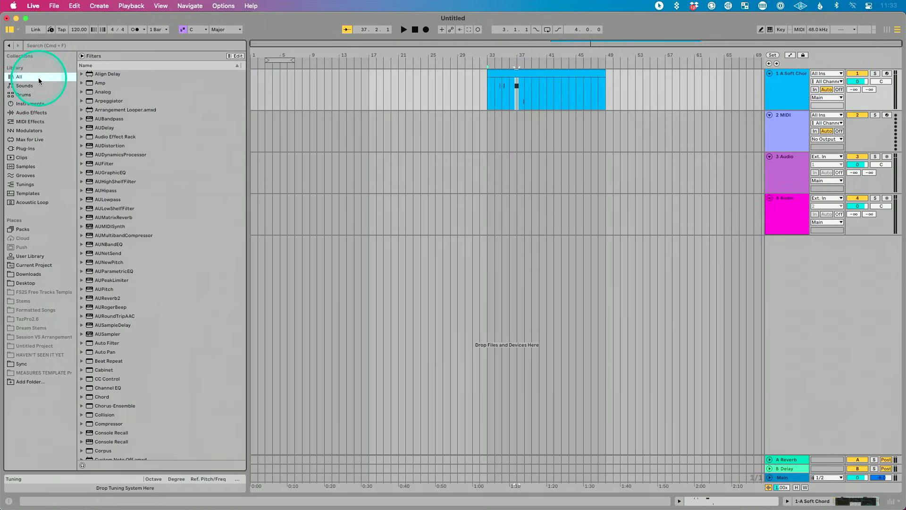
pyautogui.click(82, 56)
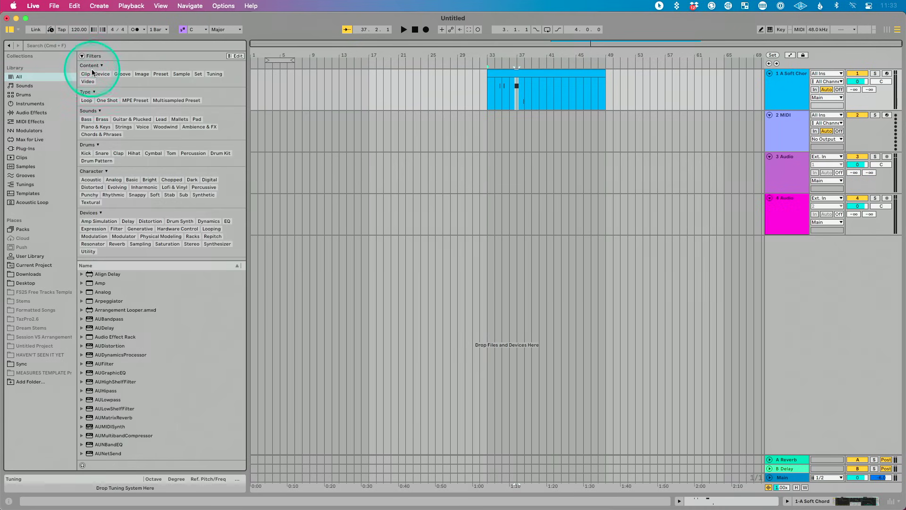
pyautogui.click(36, 95)
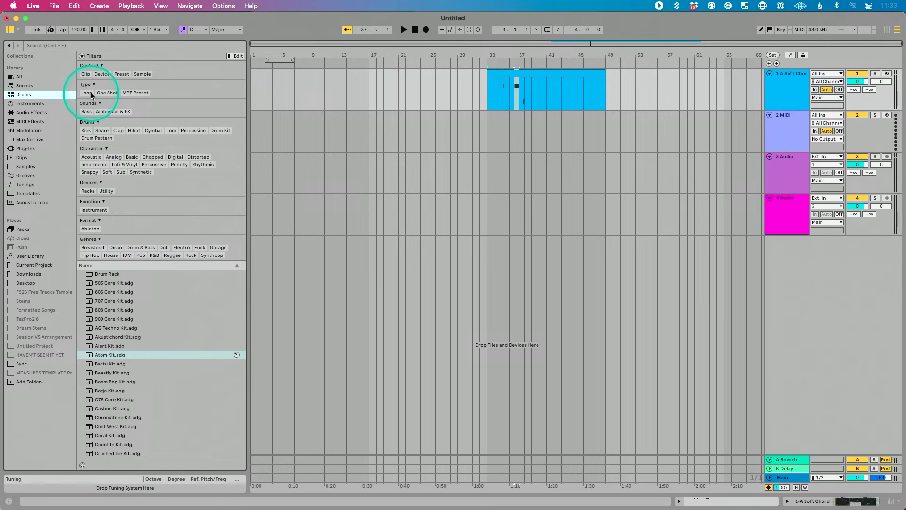
# Step: Filter by the Drum Pattern and Acoustic tags and save the search as 'Acoustic Drum Pattern'
pyautogui.click(90, 138)
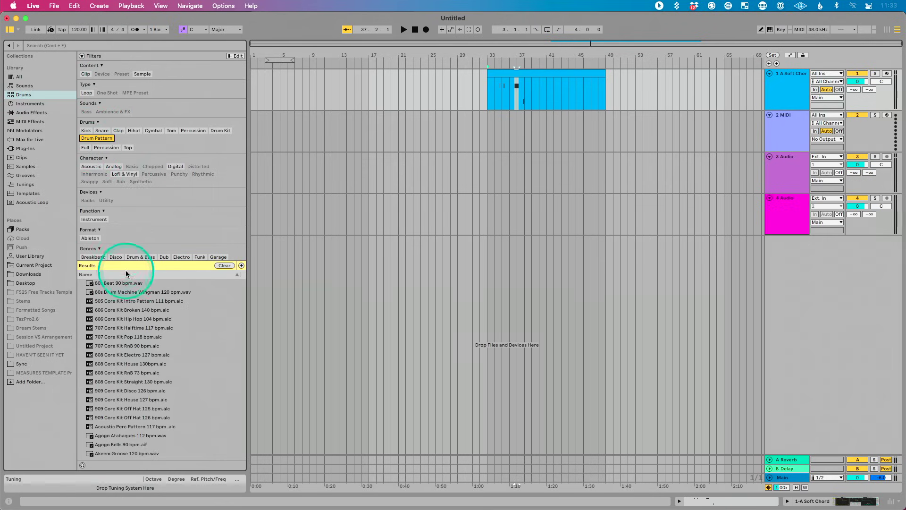
pyautogui.click(91, 166)
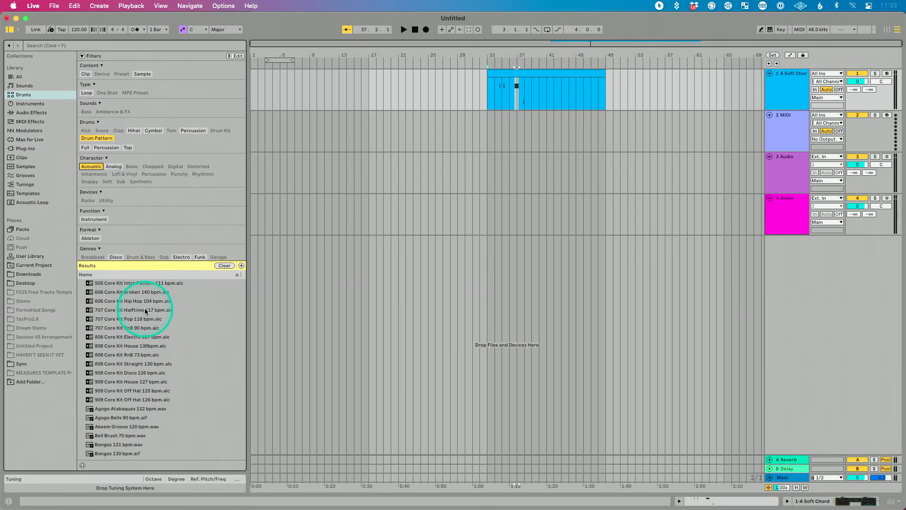
pyautogui.click(241, 266)
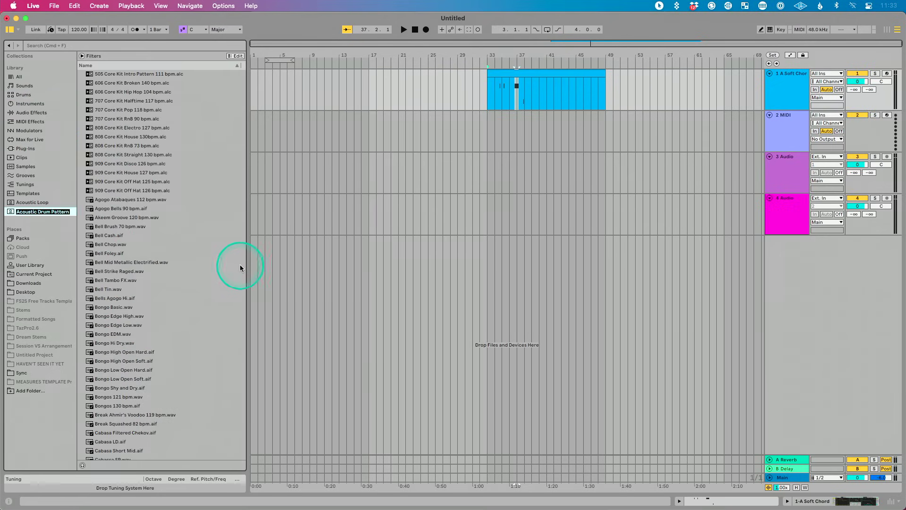
pyautogui.press('Return')
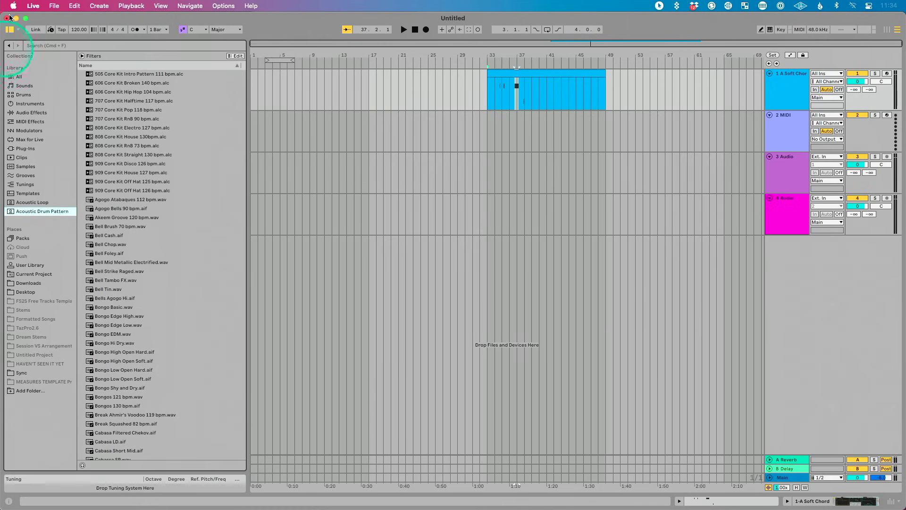
pyautogui.click(8, 45)
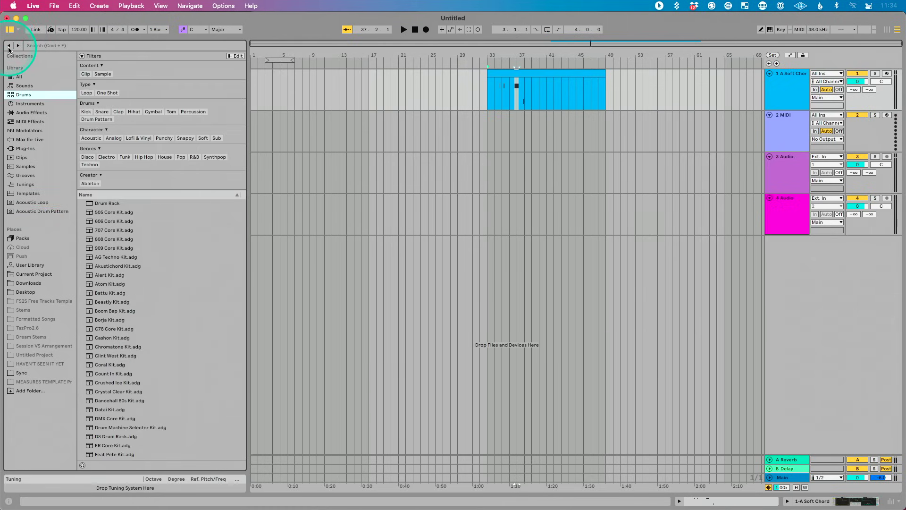
# Step: Step back and forward through the browser history, then list the library's drum kits under Drums
pyautogui.click(8, 46)
pyautogui.click(8, 47)
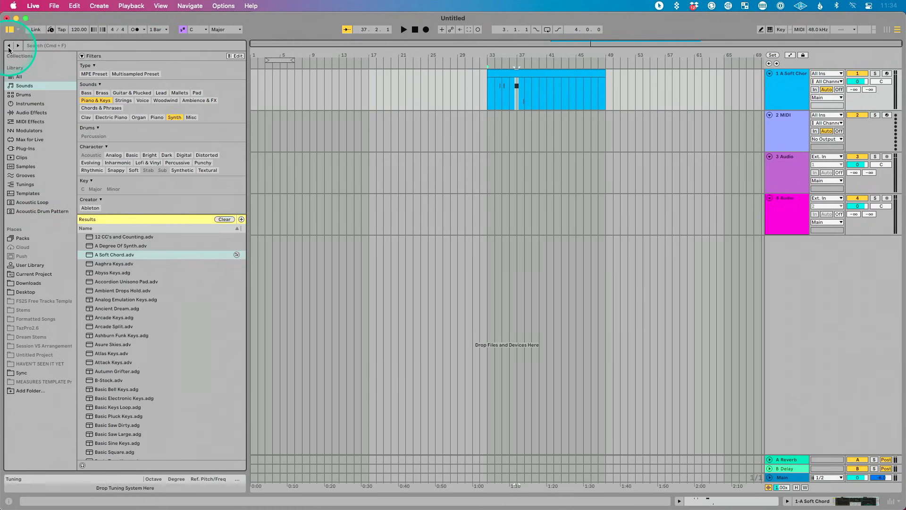
pyautogui.click(8, 48)
pyautogui.click(8, 47)
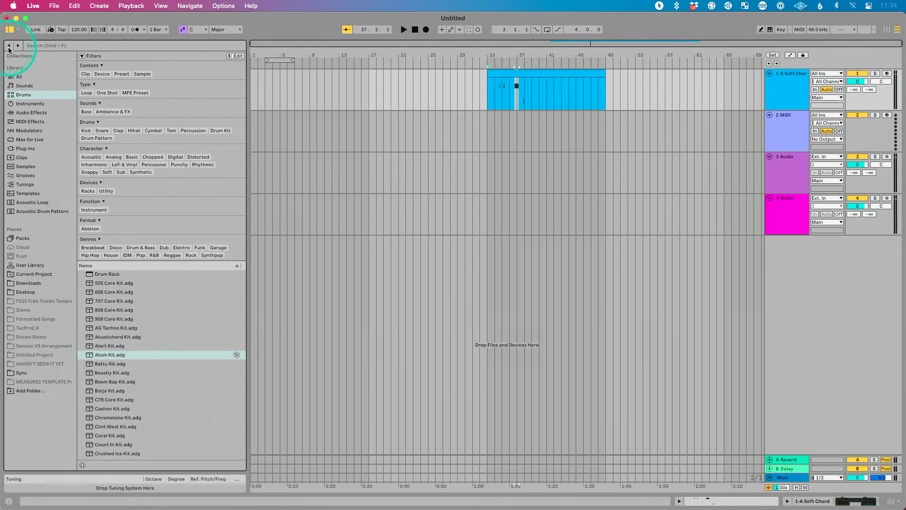
pyautogui.click(17, 45)
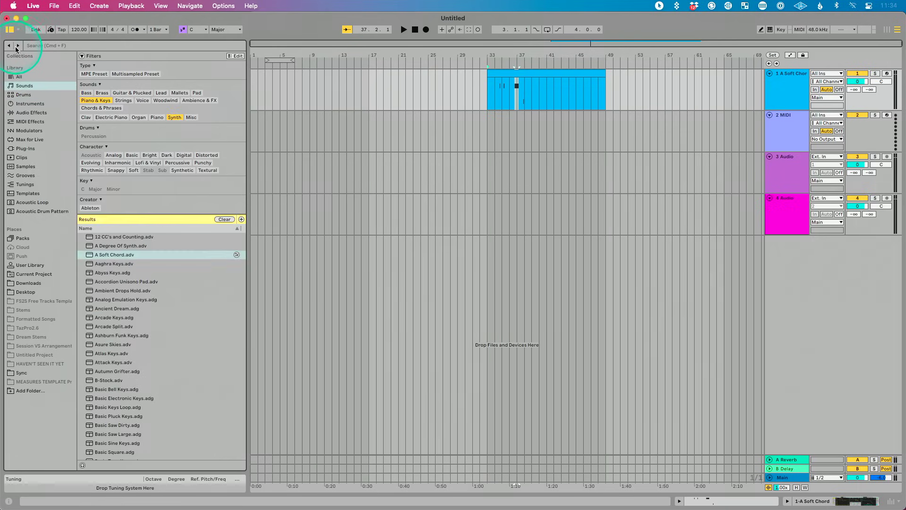
pyautogui.click(17, 47)
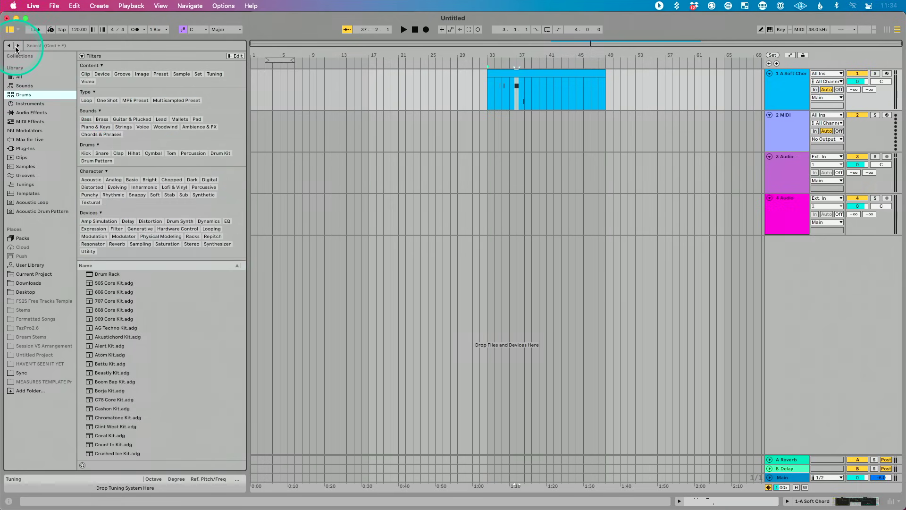
pyautogui.click(17, 47)
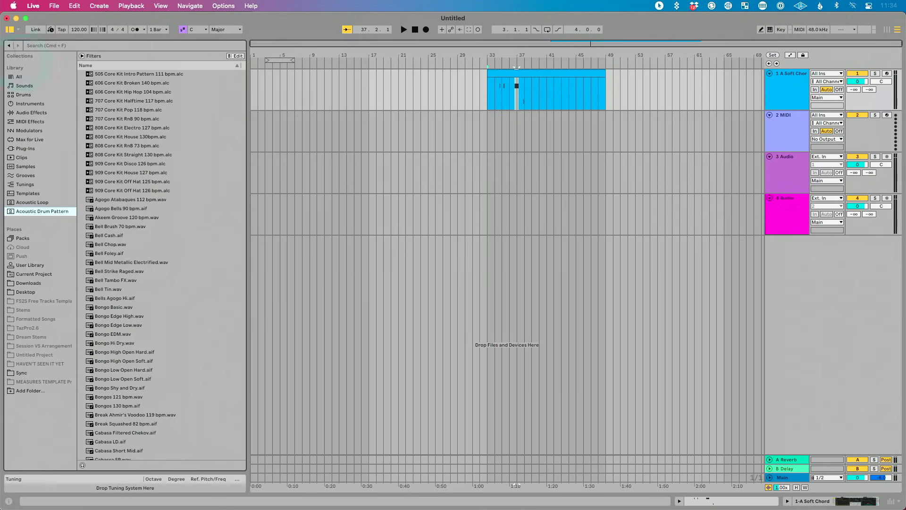
pyautogui.click(37, 95)
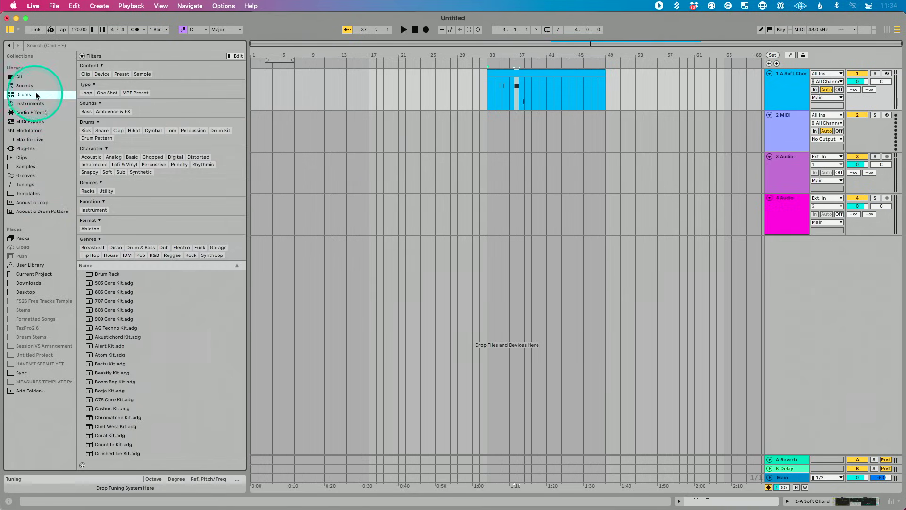
# Step: Search the library for 'pad', filter to Sounds, then clear and search 'pad' again
pyautogui.click(77, 45)
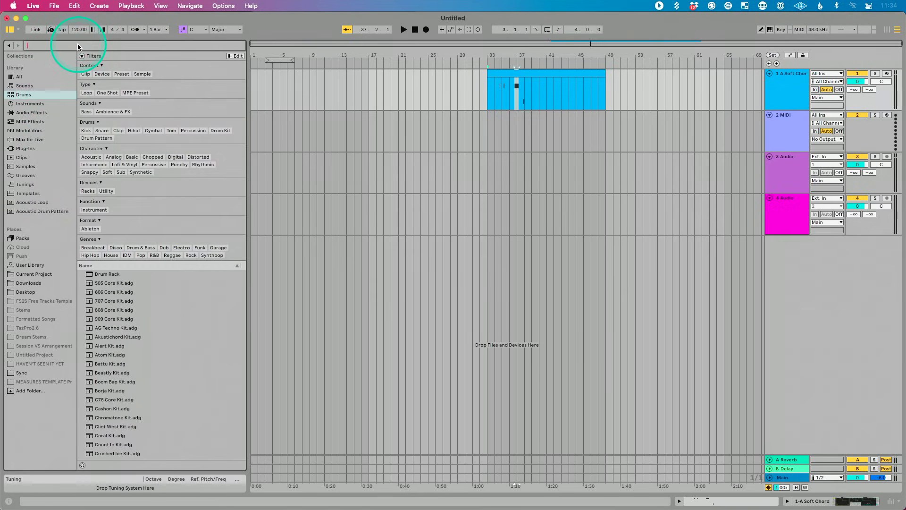
pyautogui.write('pad')
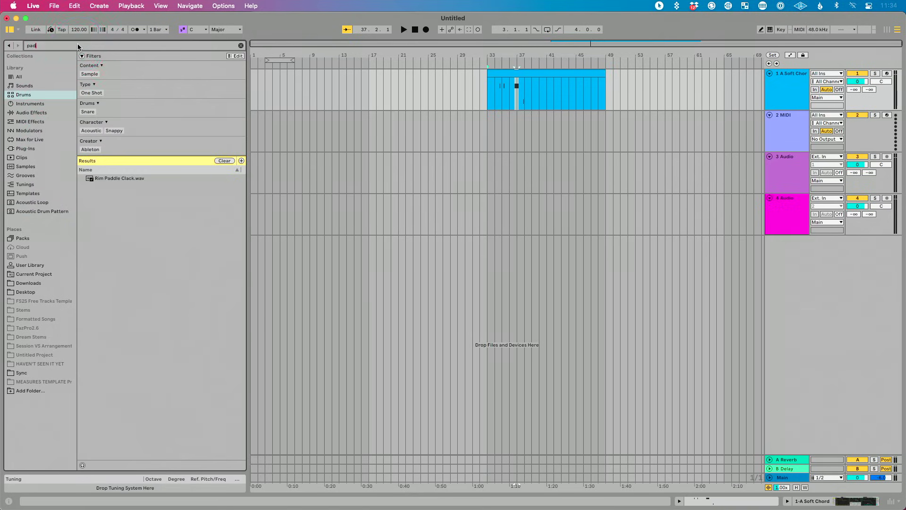
pyautogui.click(51, 86)
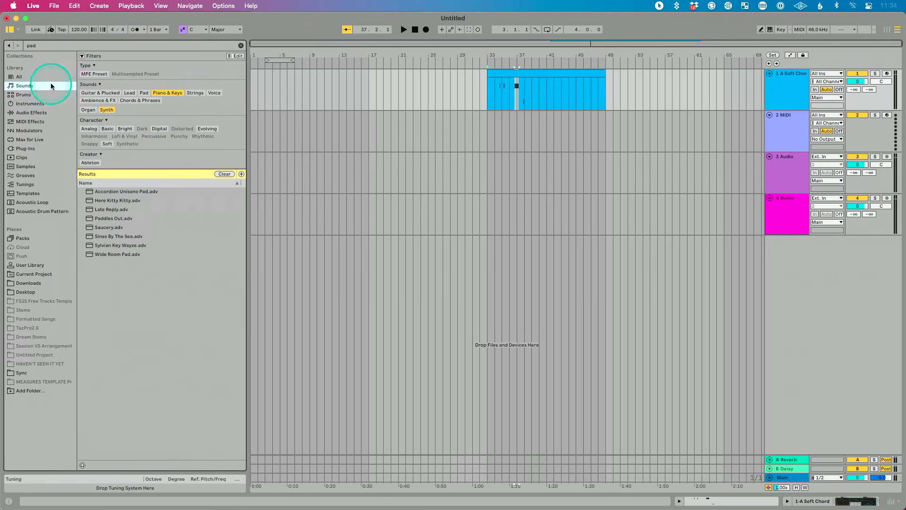
pyautogui.click(220, 173)
pyautogui.click(100, 45)
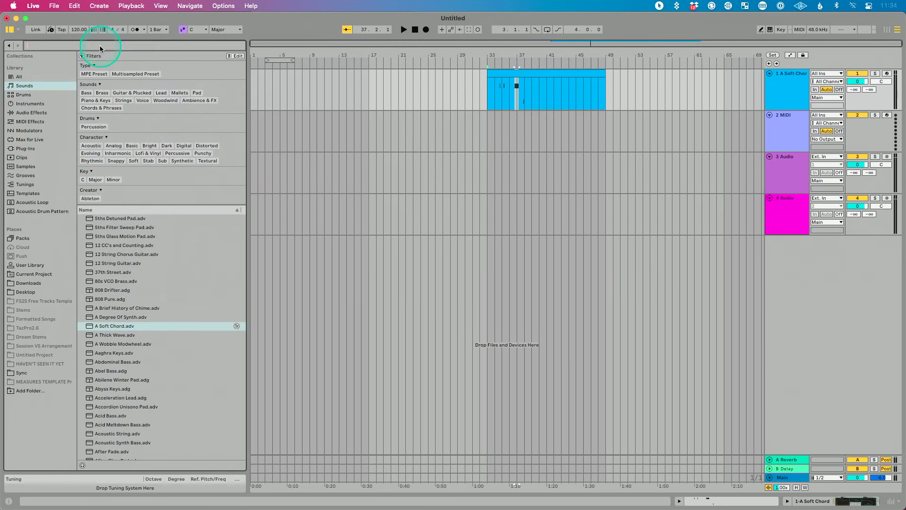
pyautogui.write('pad')
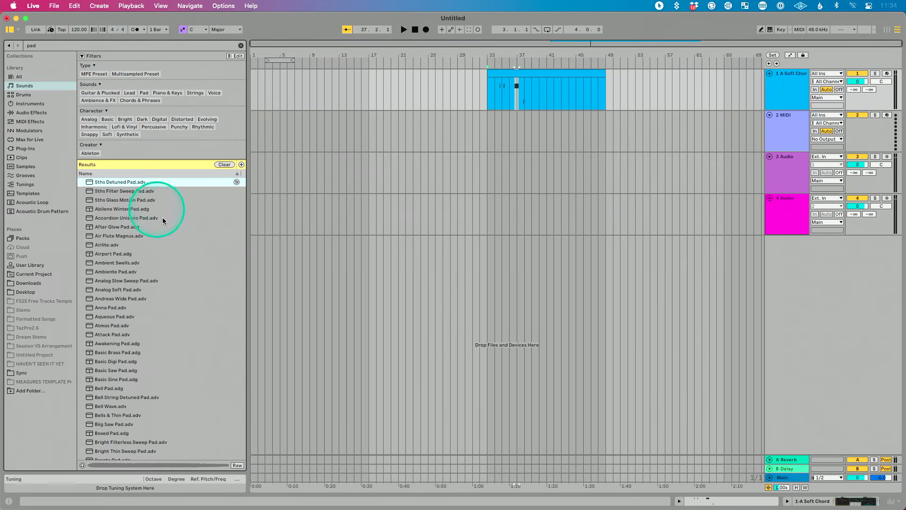
# Step: Load Airport Pad onto MIDI track 1 instead of the audio track and show its device controls
pyautogui.moveTo(101, 253); pyautogui.dragTo(547, 222)
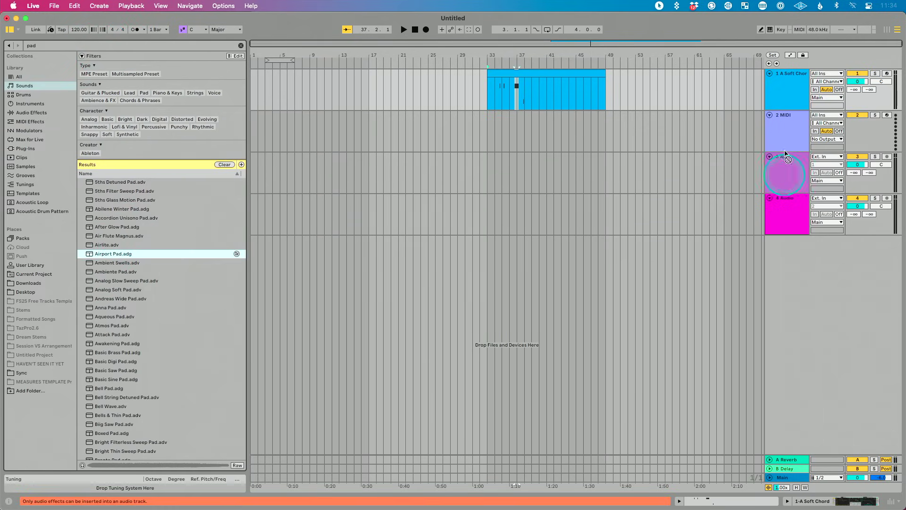
pyautogui.moveTo(787, 159); pyautogui.dragTo(783, 86)
pyautogui.click(372, 415)
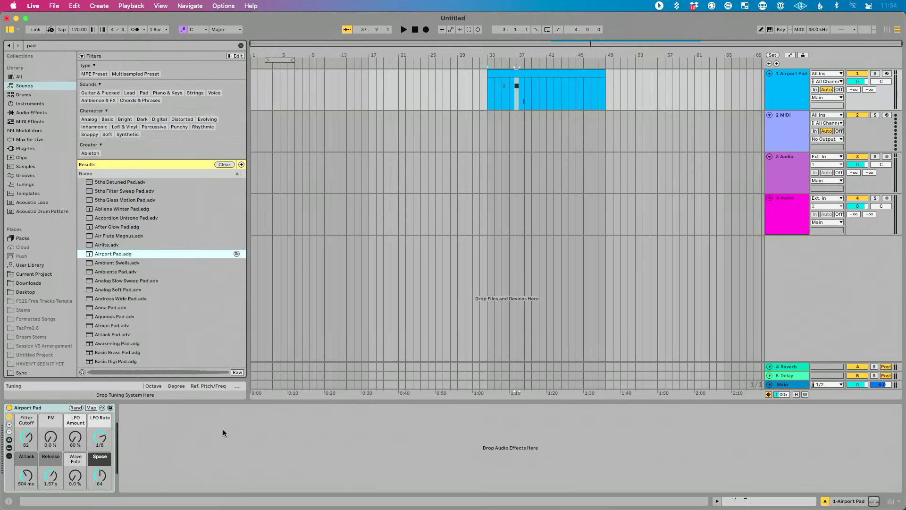
# Step: Find sounds similar to Airport Pad and load MPE Ghost Choir Pad onto track 1
pyautogui.click(237, 253)
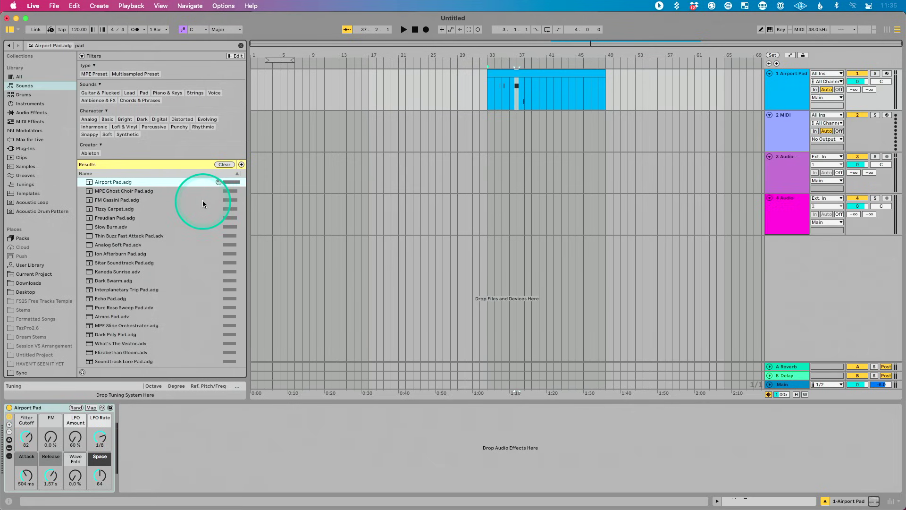
pyautogui.keyDown('shift'); pyautogui.click(156, 191); pyautogui.keyUp('shift')
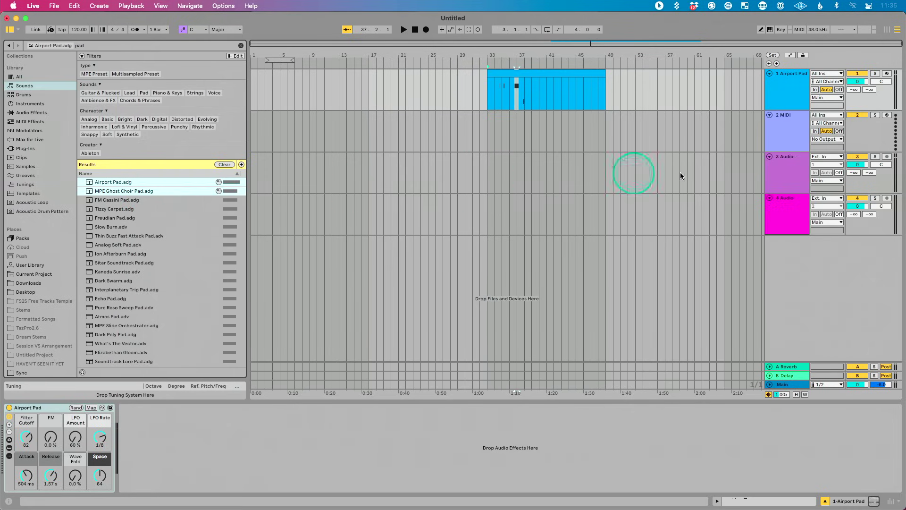
pyautogui.click(108, 191)
pyautogui.doubleClick(108, 191)
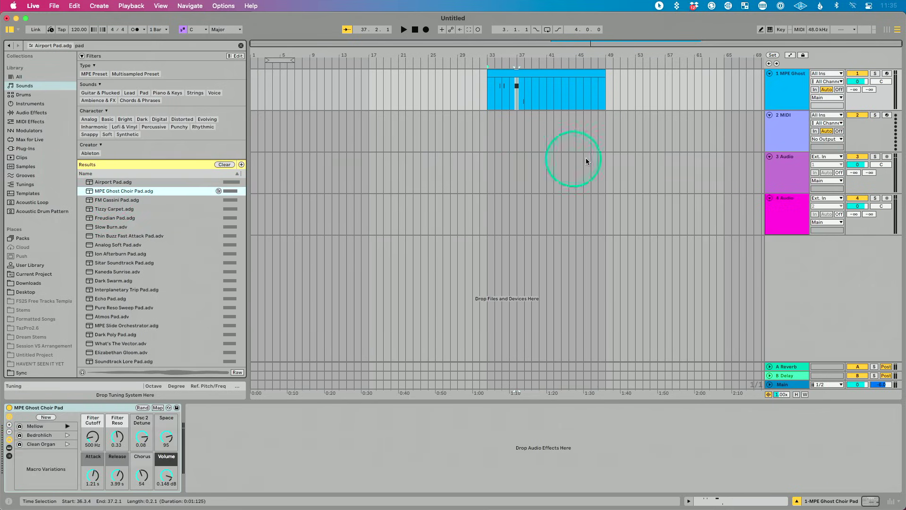
# Step: Undo and redo the Ghost Choir load, arm the Airport Pad track, and clear the similar-sounds results
pyautogui.click(803, 92)
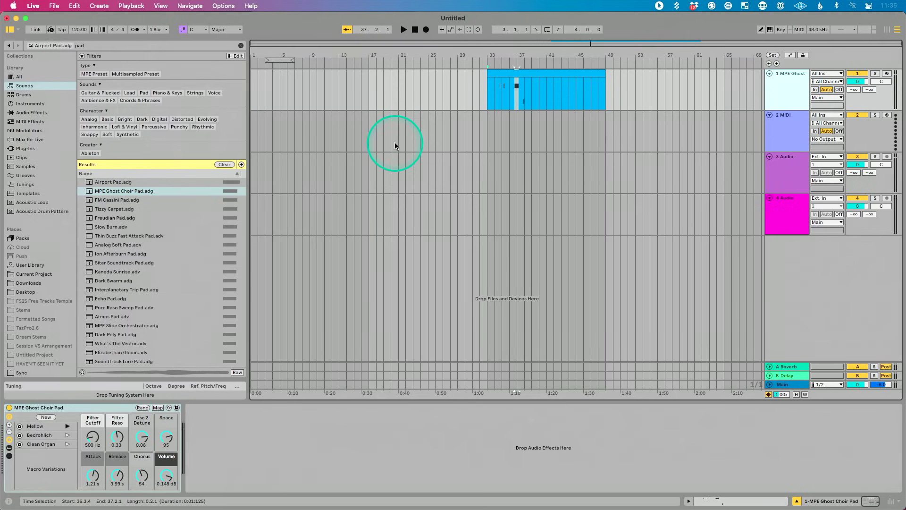
pyautogui.press('super+z')
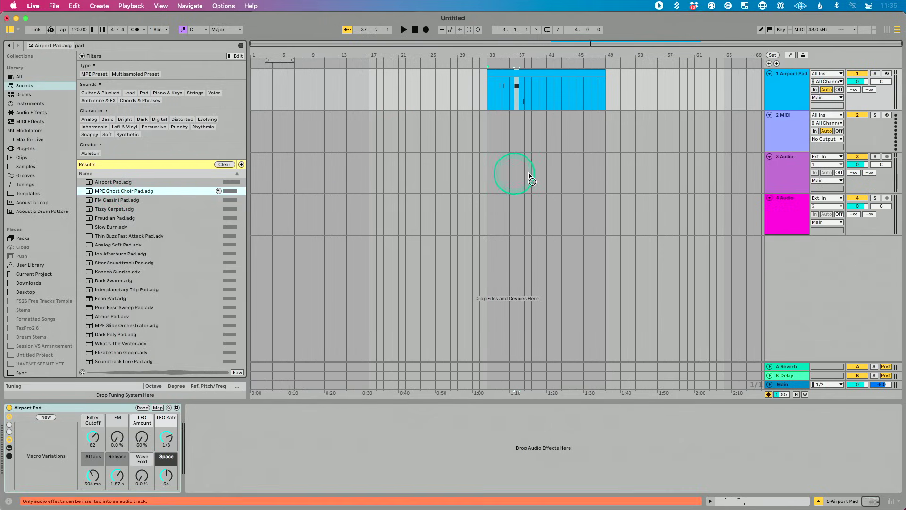
pyautogui.press('super+shift+z')
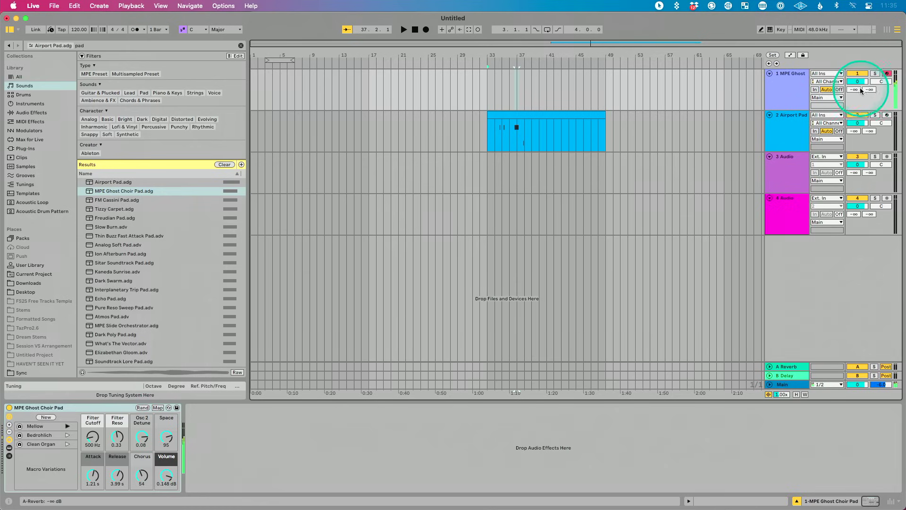
pyautogui.click(885, 116)
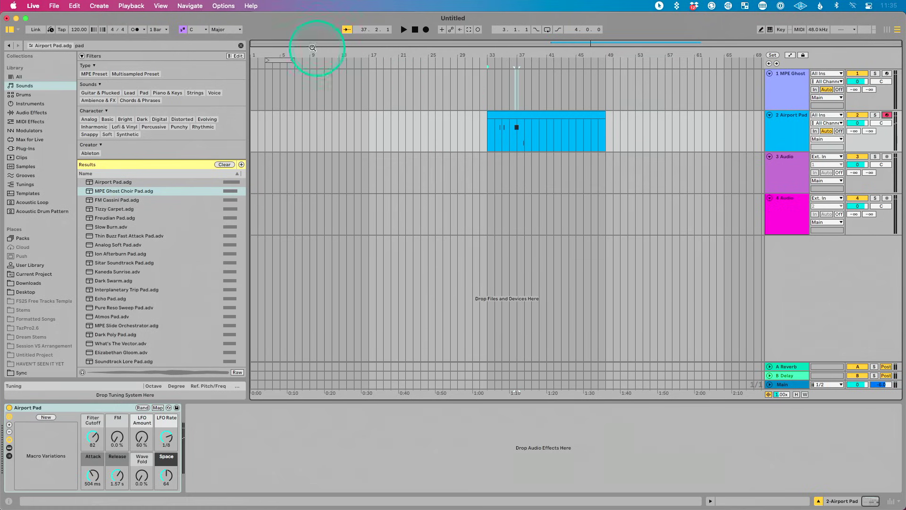
pyautogui.click(218, 164)
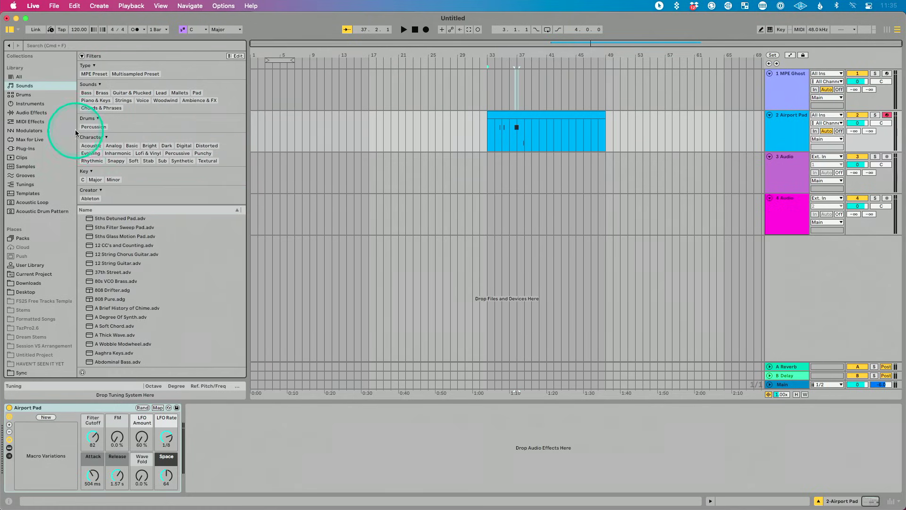
# Step: Preview Battu Kit in the Drums category, then drop Alert Kit in as a new track
pyautogui.click(38, 97)
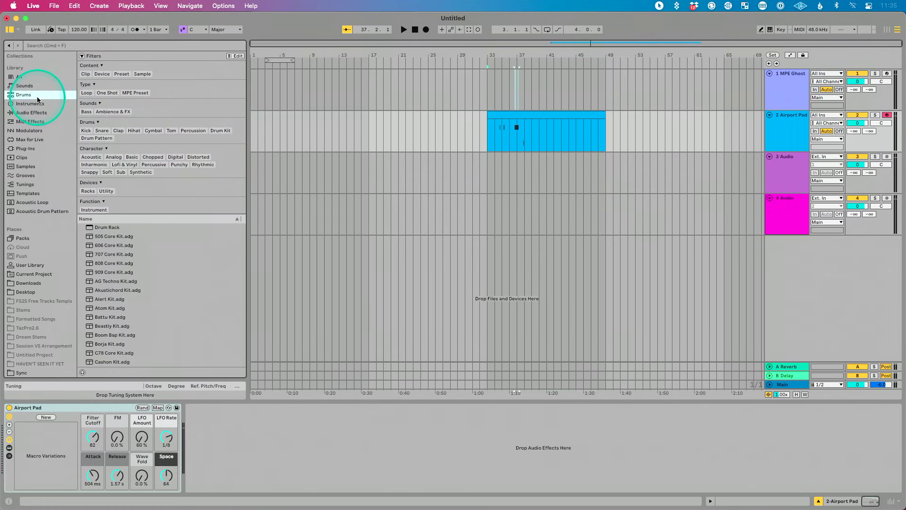
pyautogui.click(127, 314)
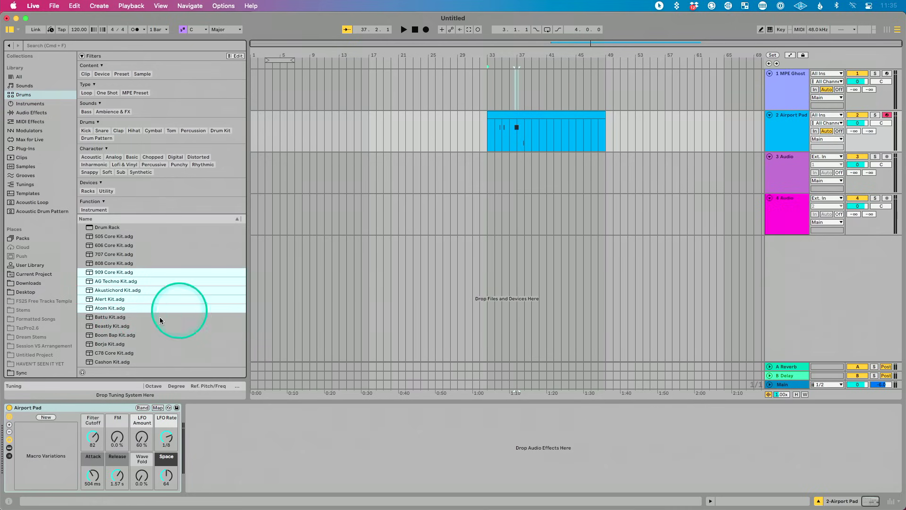
pyautogui.moveTo(117, 299); pyautogui.dragTo(315, 271)
# Step: In Session View, create an empty clip on track 5 and play Kick Alert, Snare and Tamb hits
pyautogui.press('Tab')
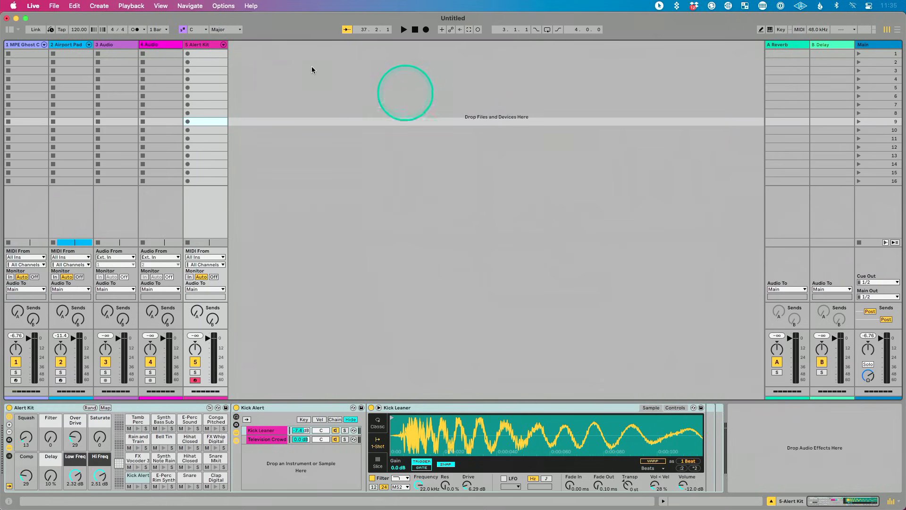
pyautogui.doubleClick(215, 54)
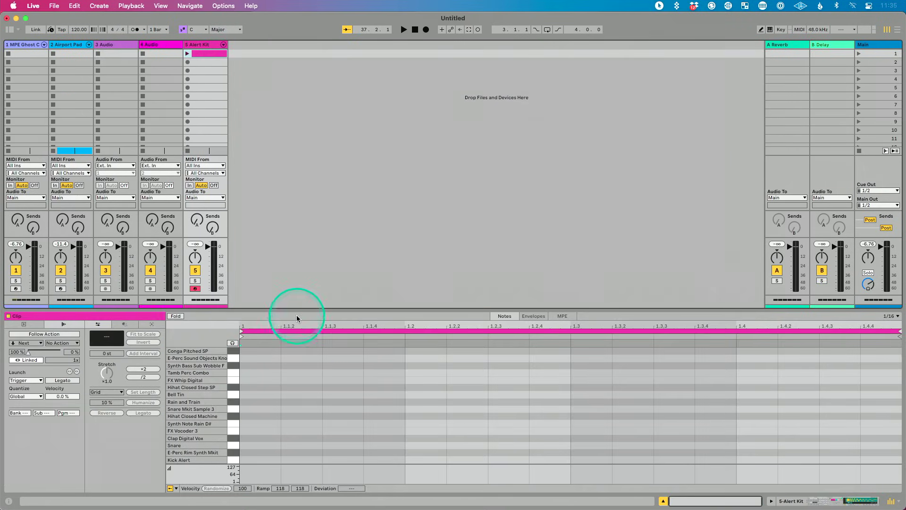
pyautogui.press('k')
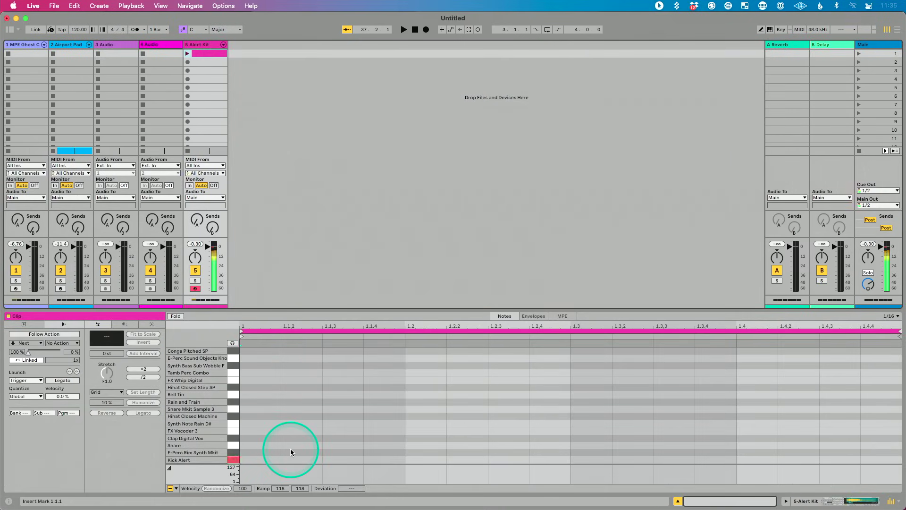
pyautogui.press('a')
pyautogui.press('a')
pyautogui.press('a')
pyautogui.press('s')
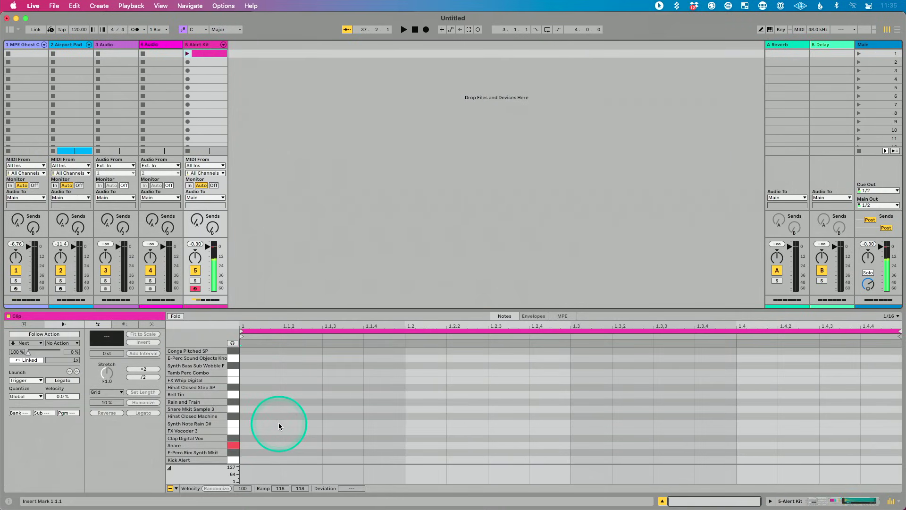
pyautogui.press('a')
pyautogui.press('a')
pyautogui.press('a')
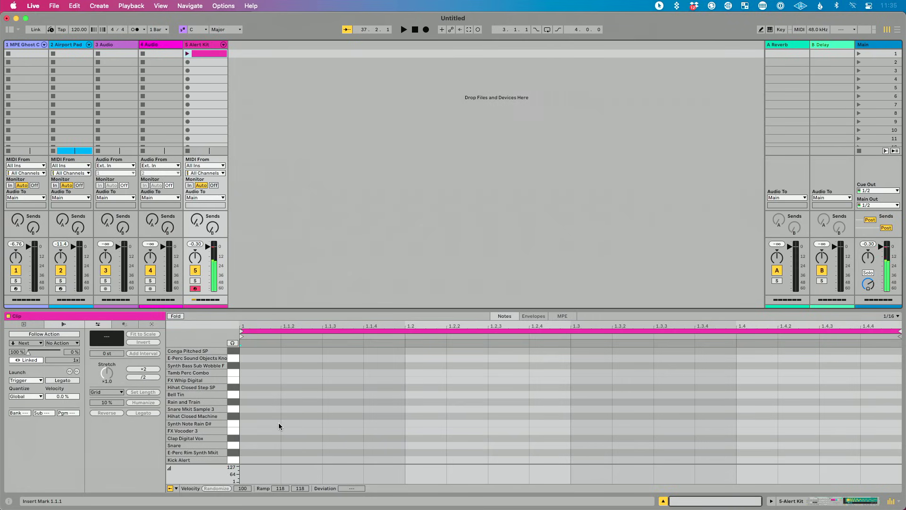
pyautogui.press('s')
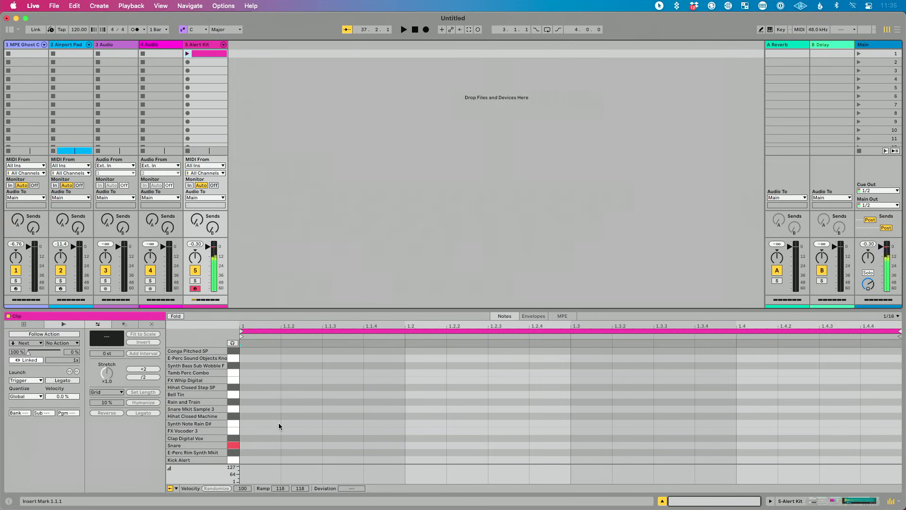
pyautogui.click(468, 29)
# Step: Loop the captured clip over 1.3.4–4.2.4, play it, and move the loop start to about 1.4.2
pyautogui.click(198, 63)
pyautogui.click(349, 404)
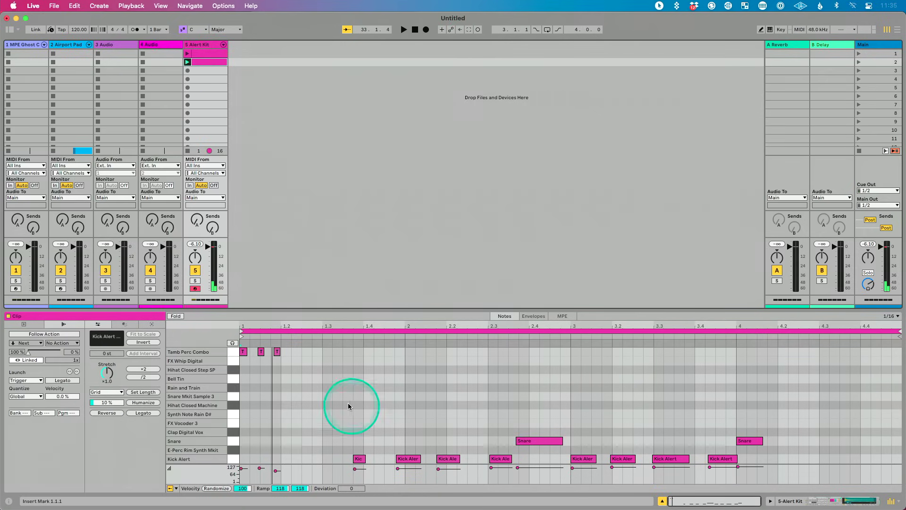
pyautogui.moveTo(349, 398); pyautogui.dragTo(805, 401)
pyautogui.press('super+l')
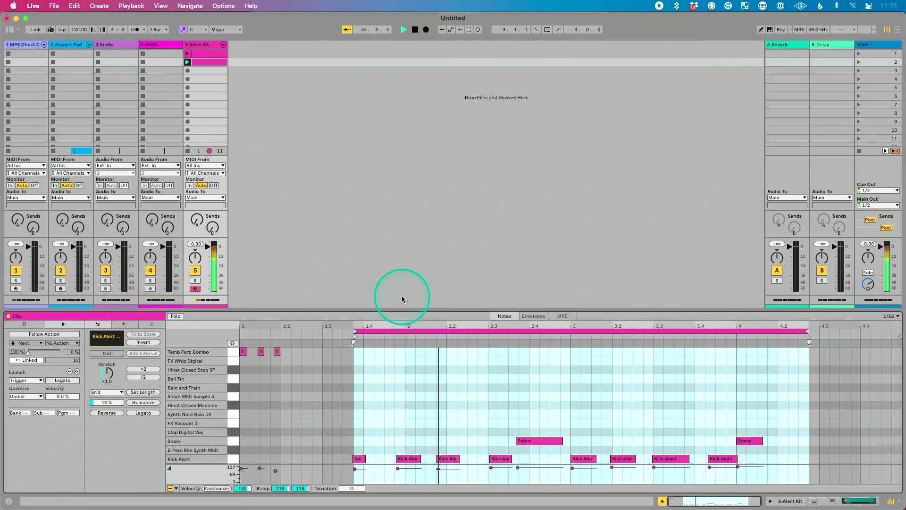
pyautogui.press('space')
pyautogui.moveTo(354, 336)
pyautogui.mouseDown()
pyautogui.moveTo(402, 339)
pyautogui.moveTo(393, 342)
pyautogui.moveTo(384, 328)
pyautogui.mouseUp()
pyautogui.hotkey('shift', 'Tab')
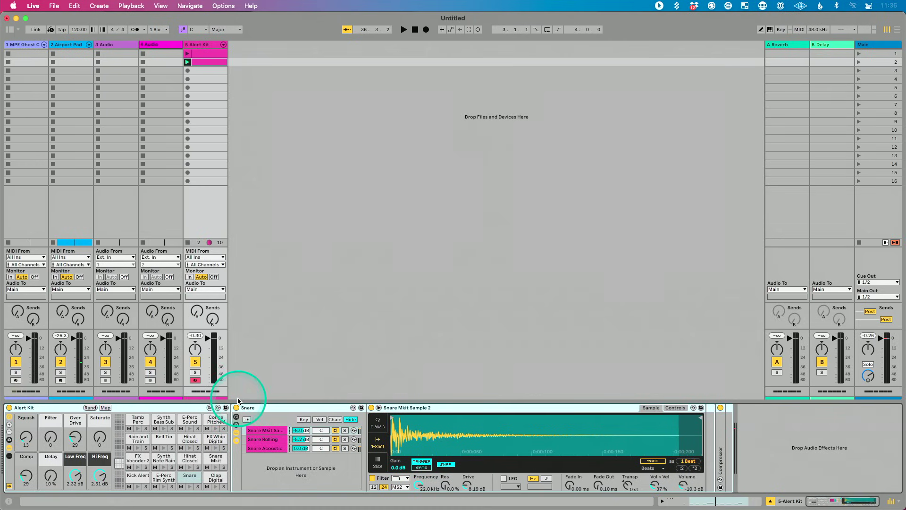
# Step: Enable sound swapping on Alert Kit and cycle its pads twice to similar sounds during playback
pyautogui.click(210, 409)
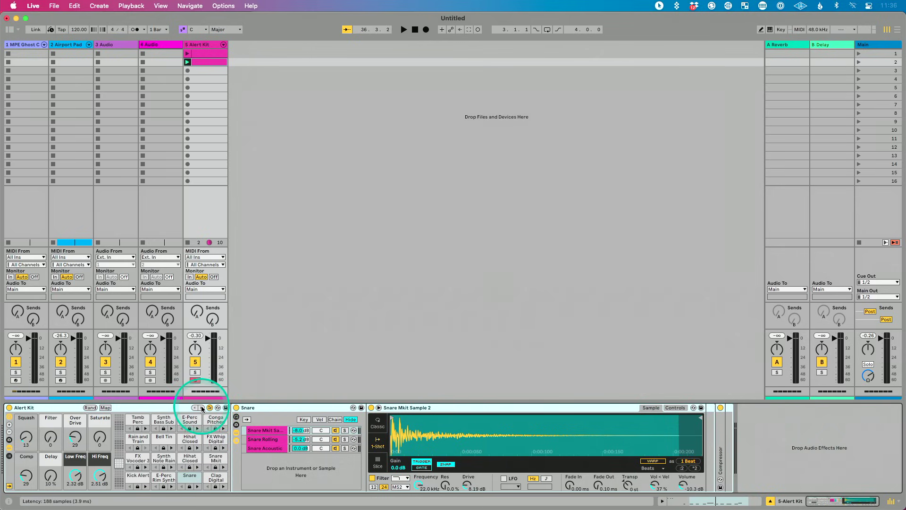
pyautogui.press('space')
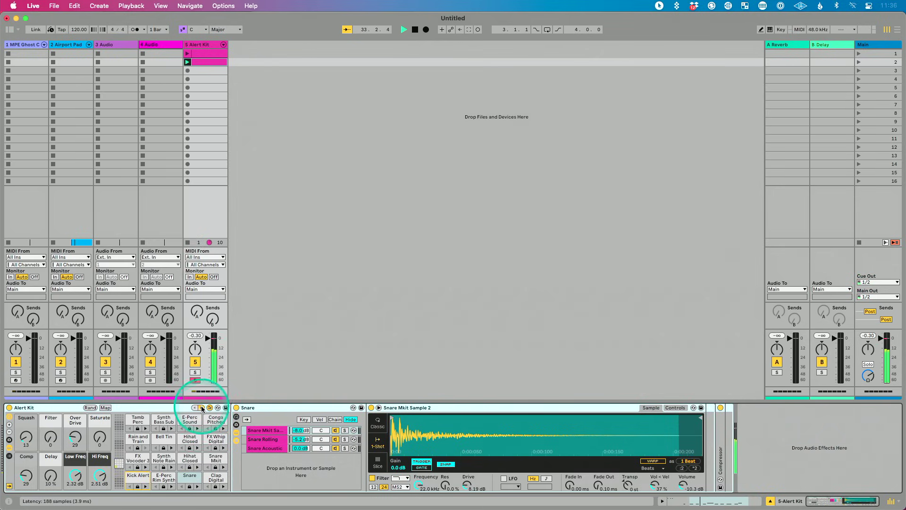
pyautogui.click(201, 408)
pyautogui.click(201, 408)
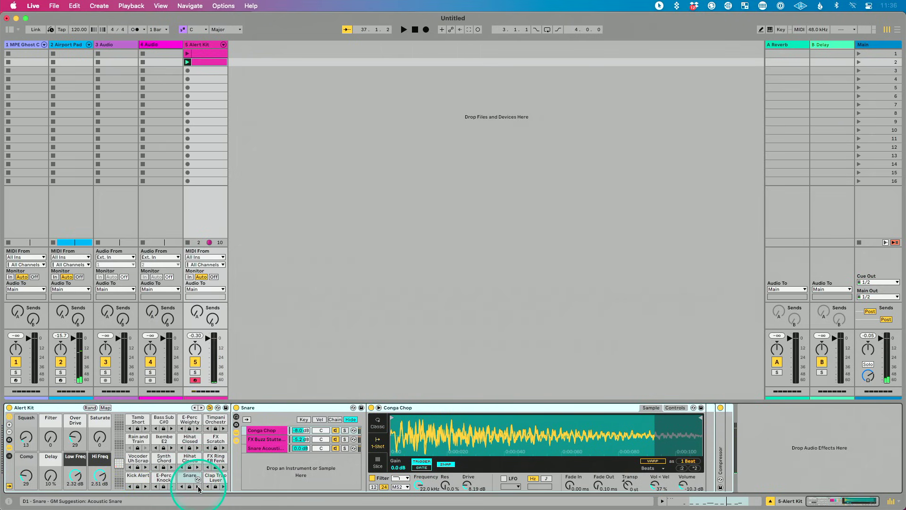
# Step: Swap the Snare pad's samples to Rim Vinyl 2 and start closing the set to raise the save prompt
pyautogui.press('space')
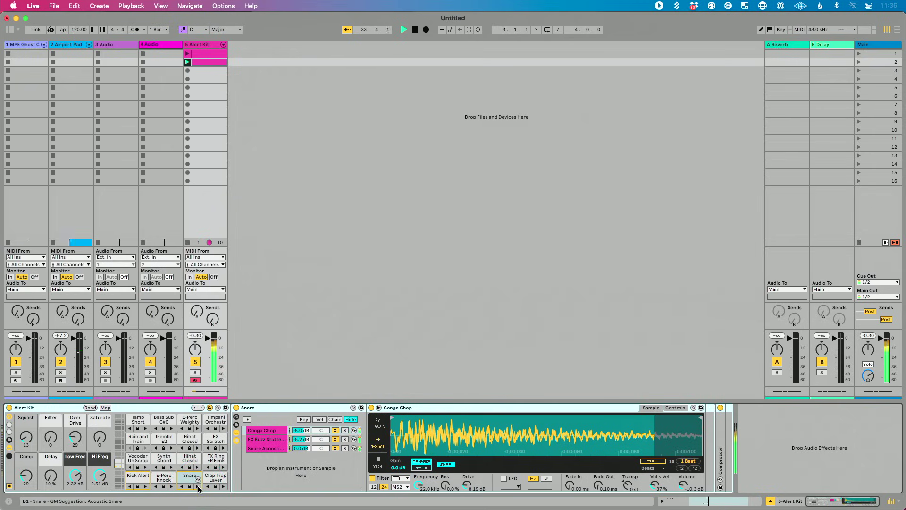
pyautogui.click(198, 489)
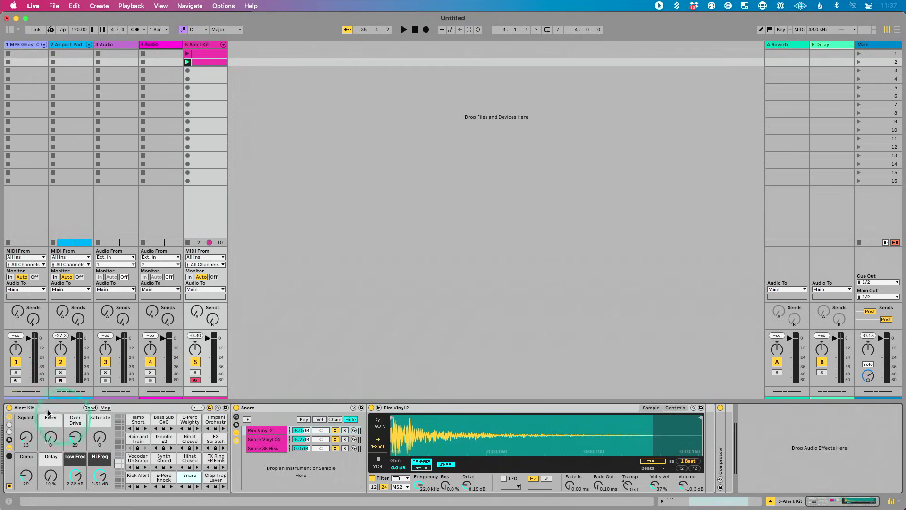
pyautogui.press('super+q')
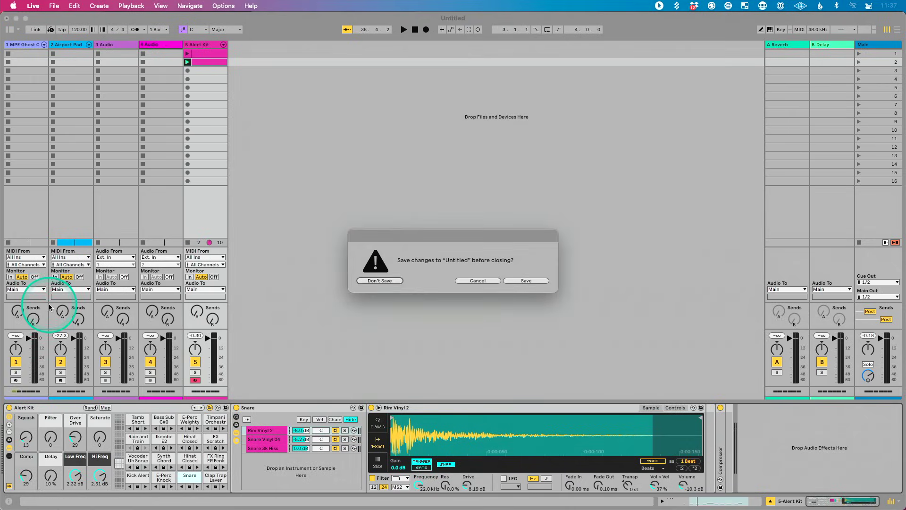
# Step: Discard changes for a fresh set and add Performer from Performance Pack to track 1 MIDI
pyautogui.press('Return')
pyautogui.click(8, 30)
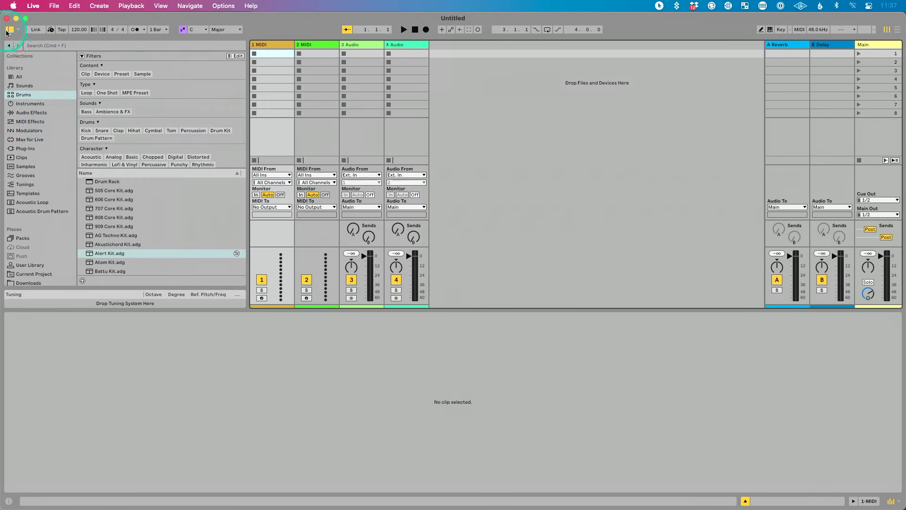
pyautogui.click(49, 137)
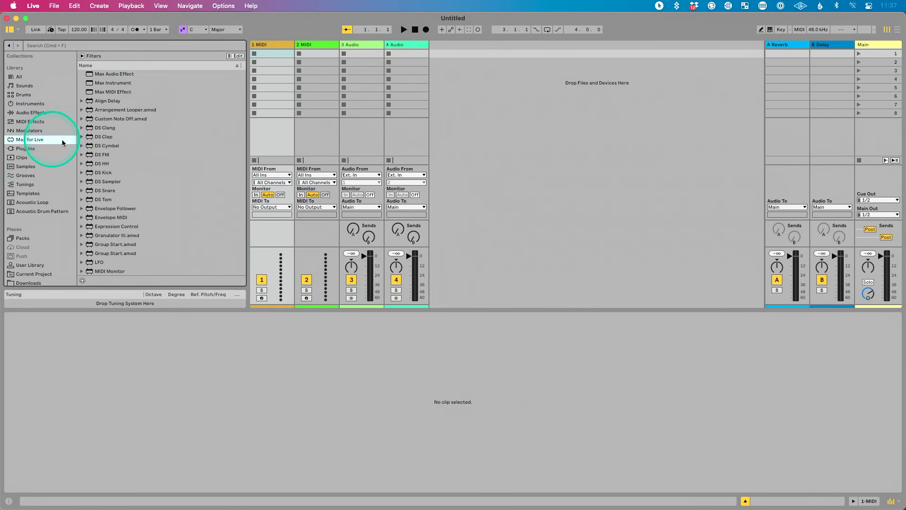
pyautogui.scroll(-5, 124, 197)
pyautogui.scroll(3, 123, 197)
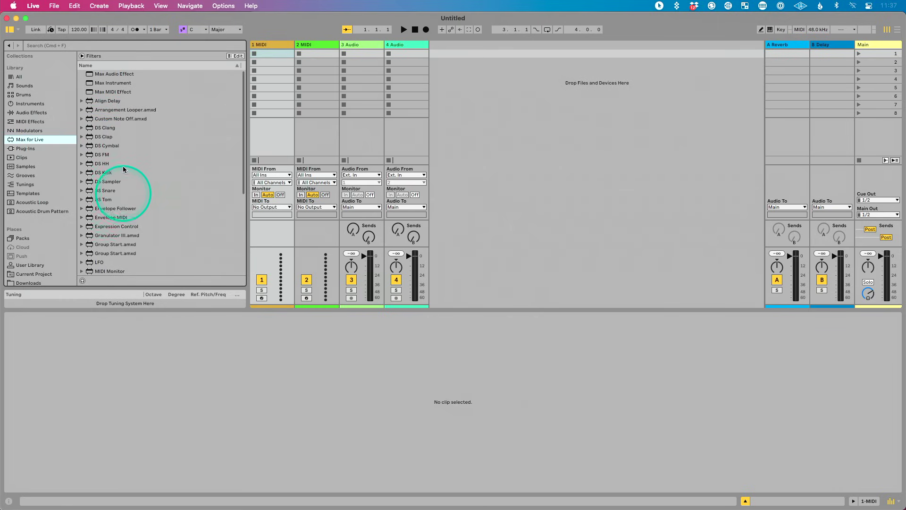
pyautogui.click(29, 237)
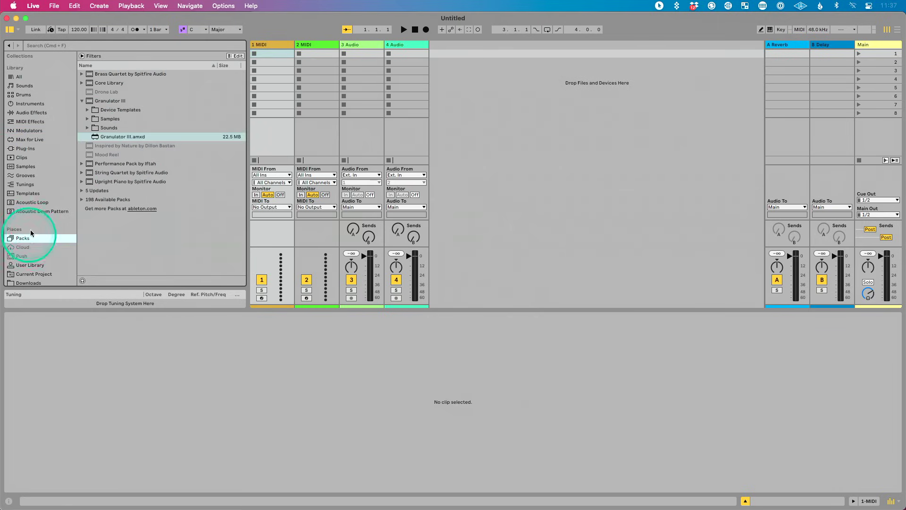
pyautogui.click(79, 102)
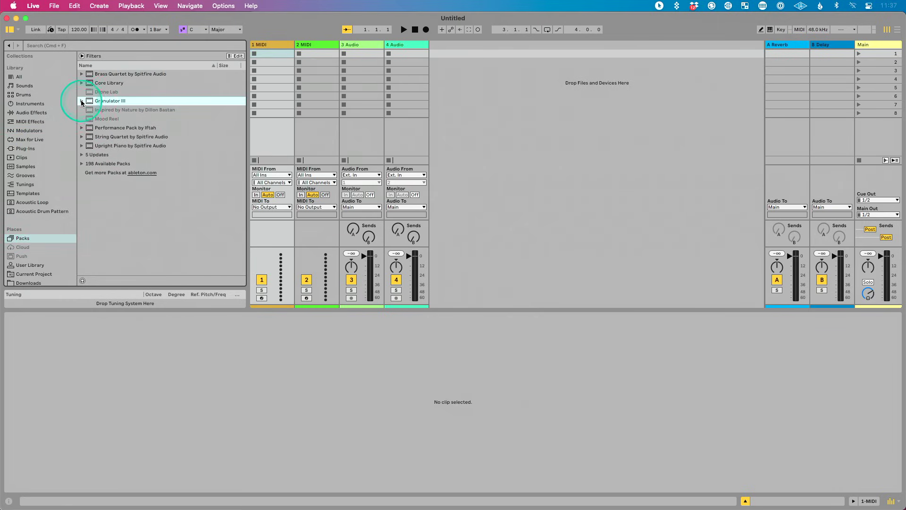
pyautogui.click(81, 128)
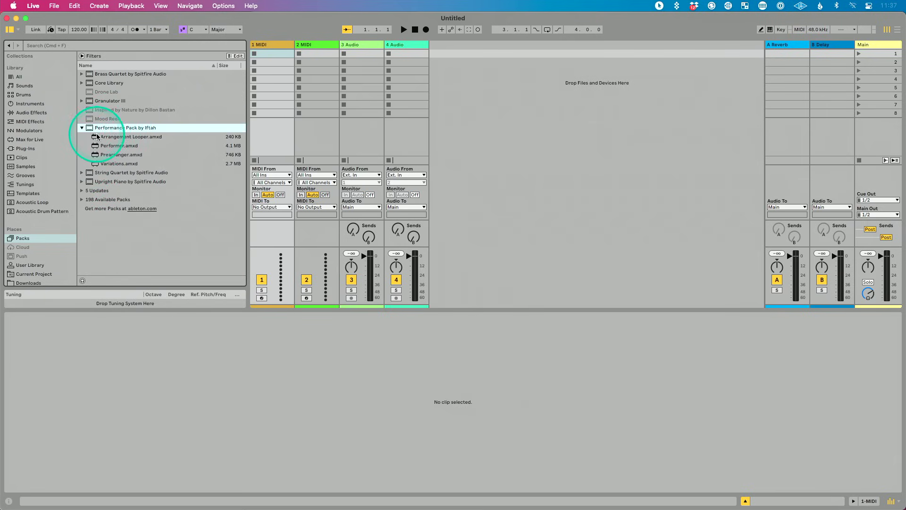
pyautogui.click(118, 147)
pyautogui.moveTo(118, 147); pyautogui.dragTo(180, 341)
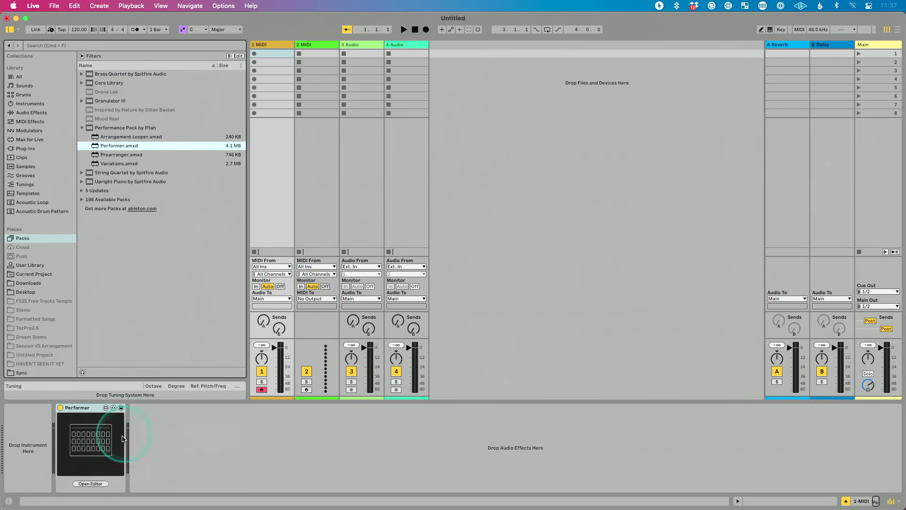
# Step: Add a Control 1 knob to Performer, map it to Track Volume, and turn it to test
pyautogui.click(92, 484)
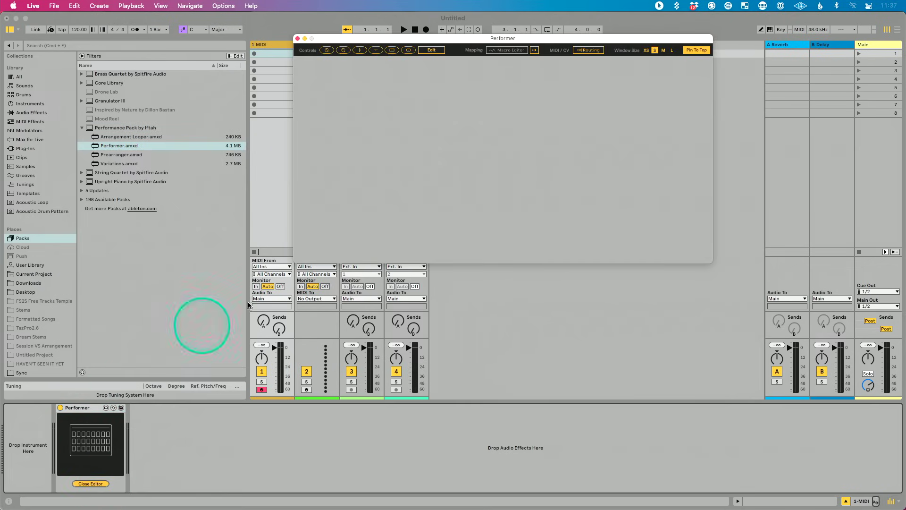
pyautogui.click(327, 50)
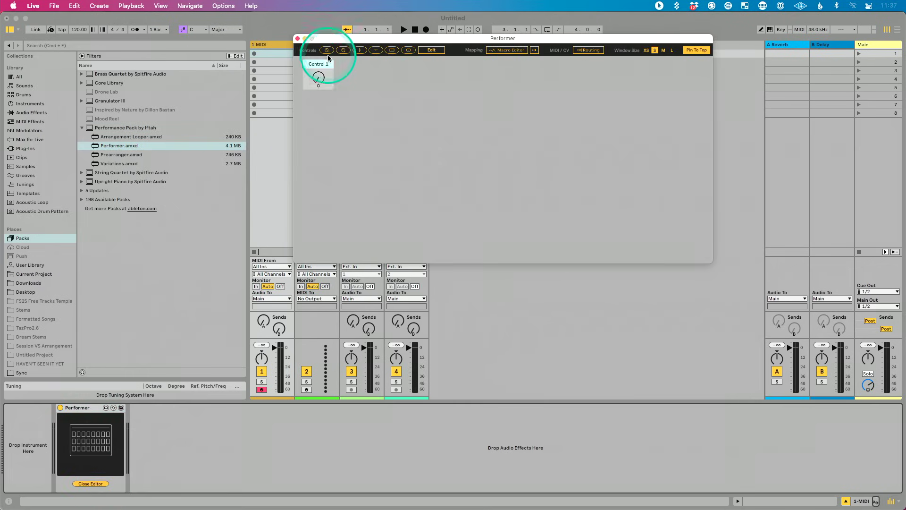
pyautogui.click(491, 50)
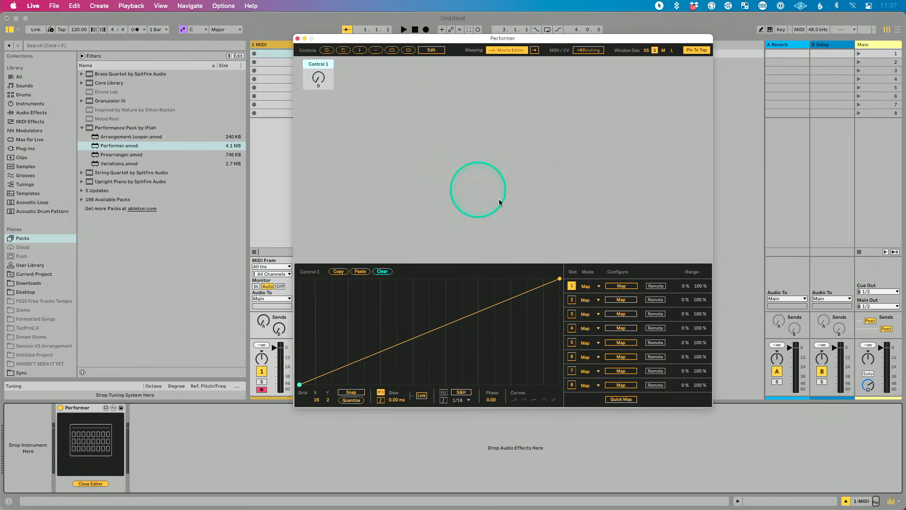
pyautogui.click(621, 285)
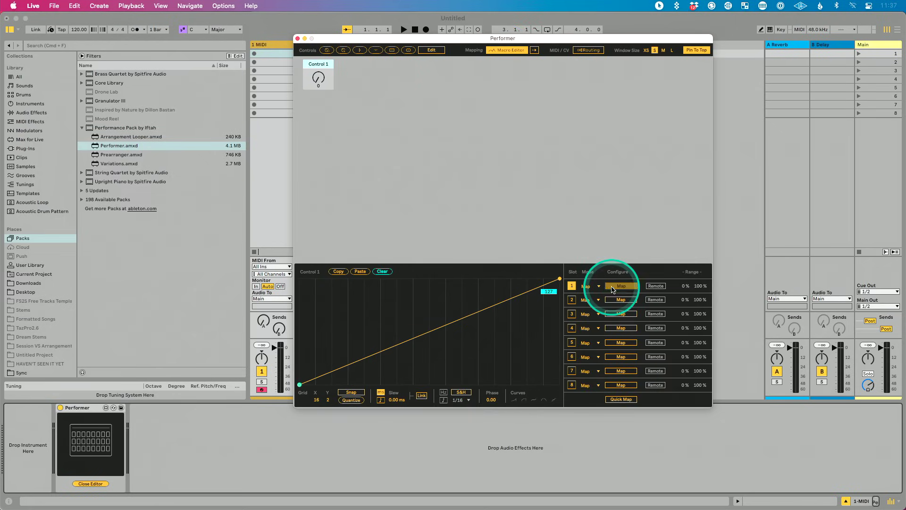
pyautogui.click(880, 353)
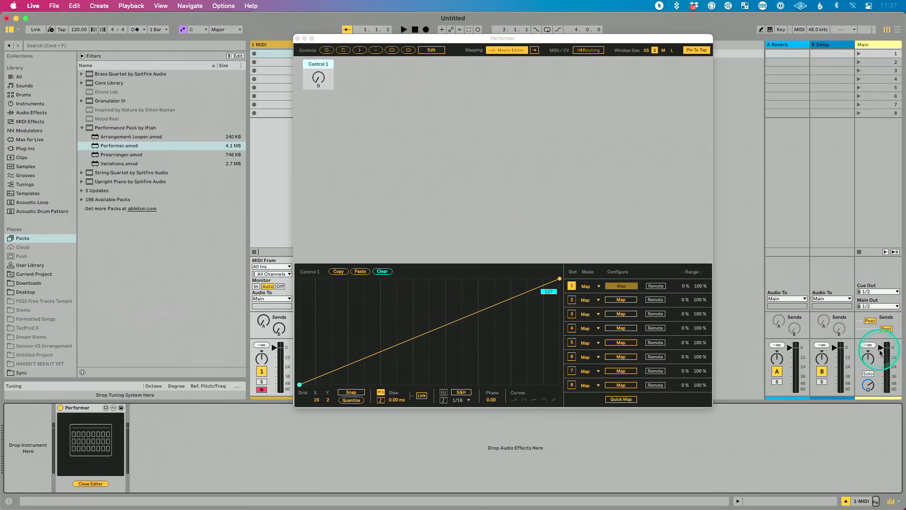
pyautogui.click(880, 353)
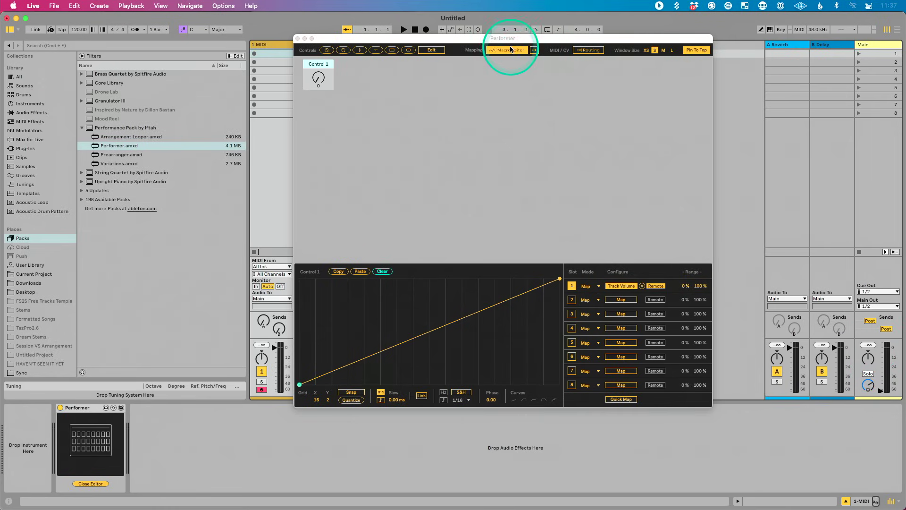
pyautogui.click(509, 50)
pyautogui.click(693, 50)
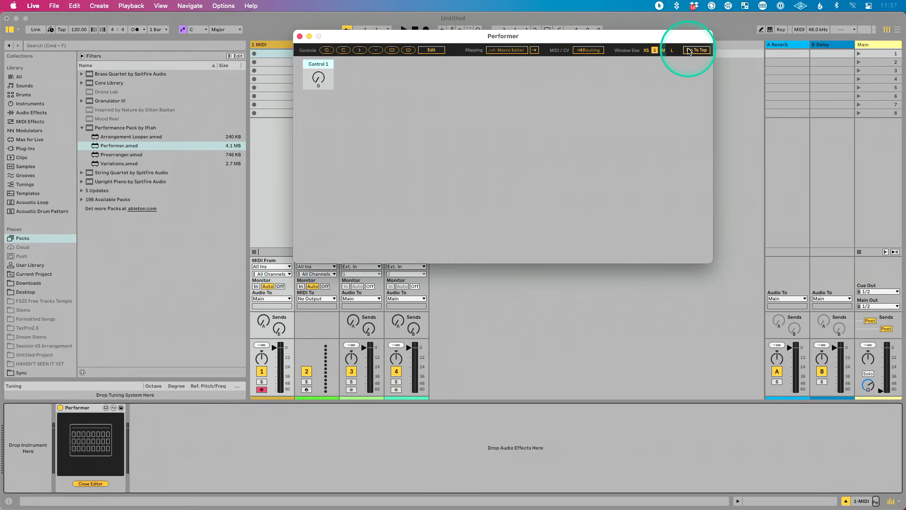
pyautogui.moveTo(322, 81); pyautogui.dragTo(316, 51)
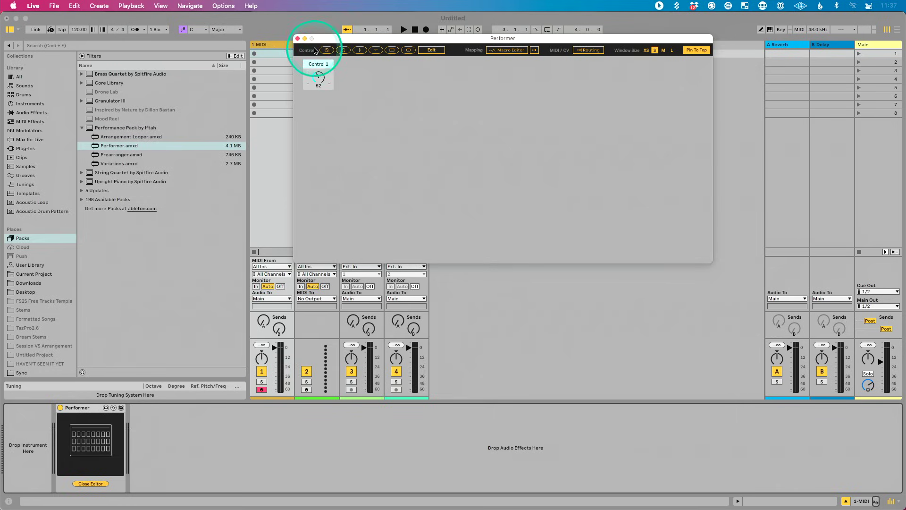
pyautogui.click(298, 40)
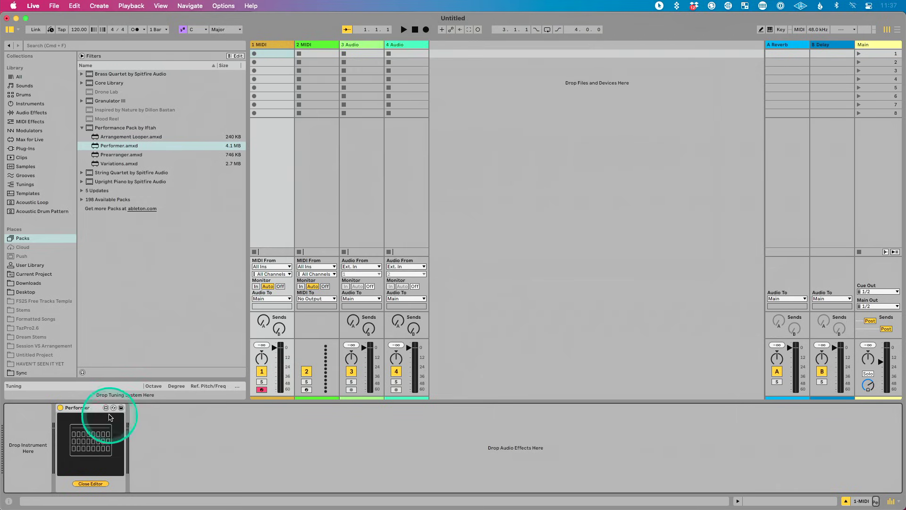
# Step: Delete Performer from track 1 and load Arrangement Looper in its place
pyautogui.click(87, 407)
pyautogui.press('Delete')
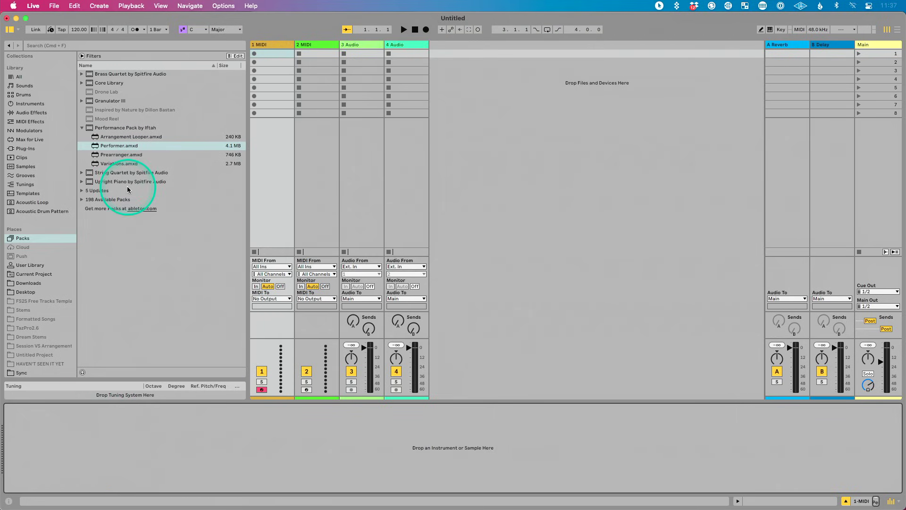
pyautogui.press('Tab')
pyautogui.press('Tab')
pyautogui.press('Tab')
pyautogui.press('super+alt+b')
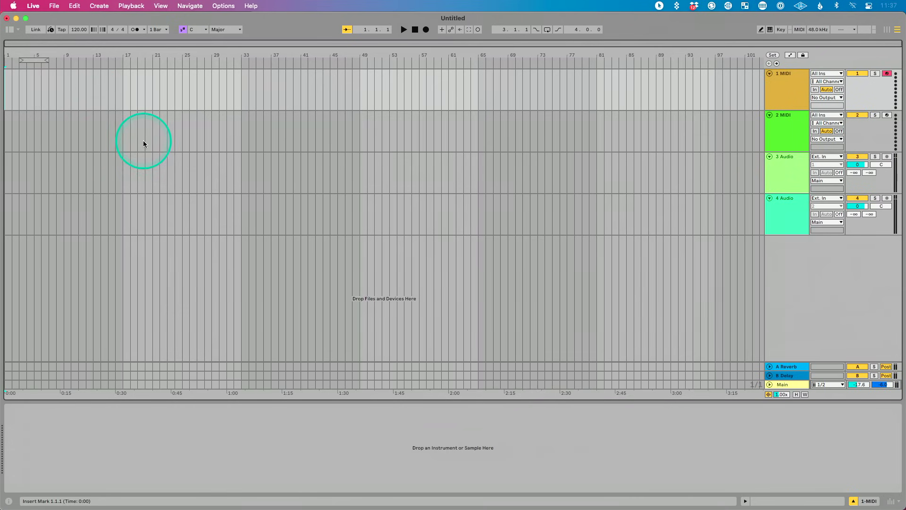
pyautogui.click(9, 30)
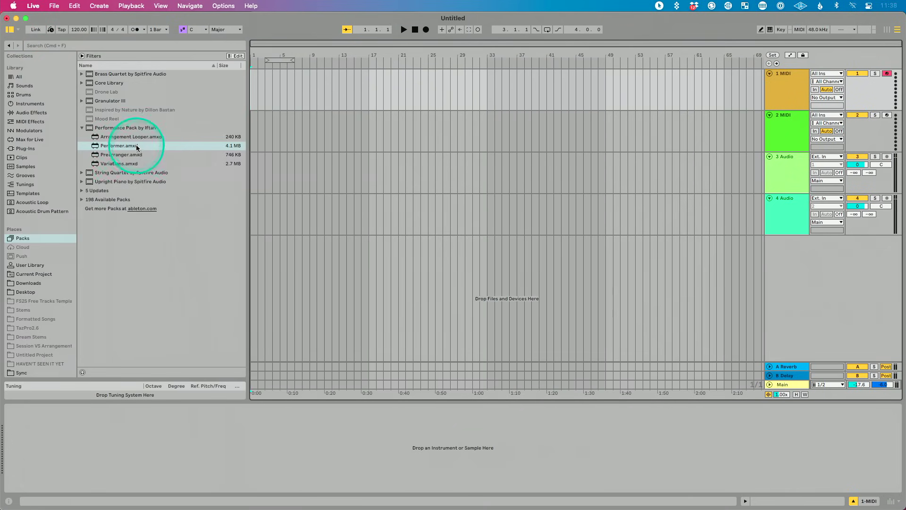
pyautogui.doubleClick(137, 137)
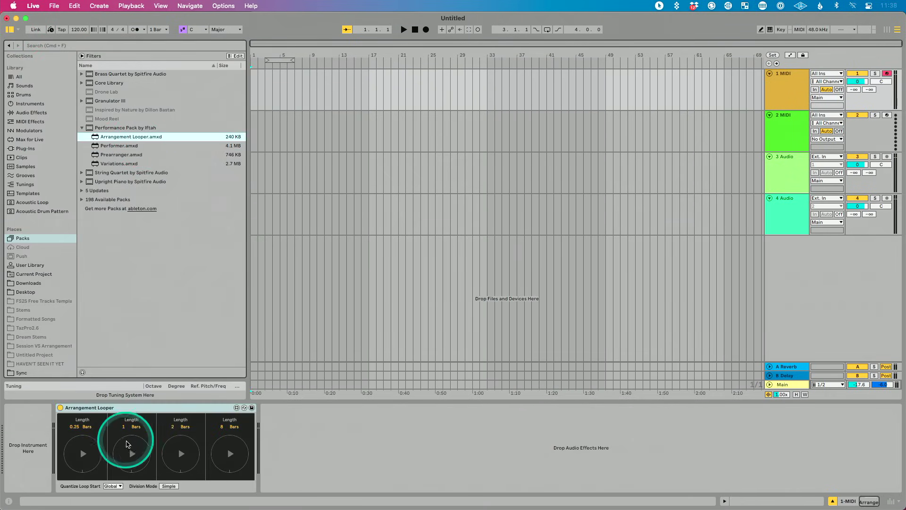
# Step: With metronome on, loop the arrangement over 1 bar, then 2 bars, and stop playback
pyautogui.click(132, 452)
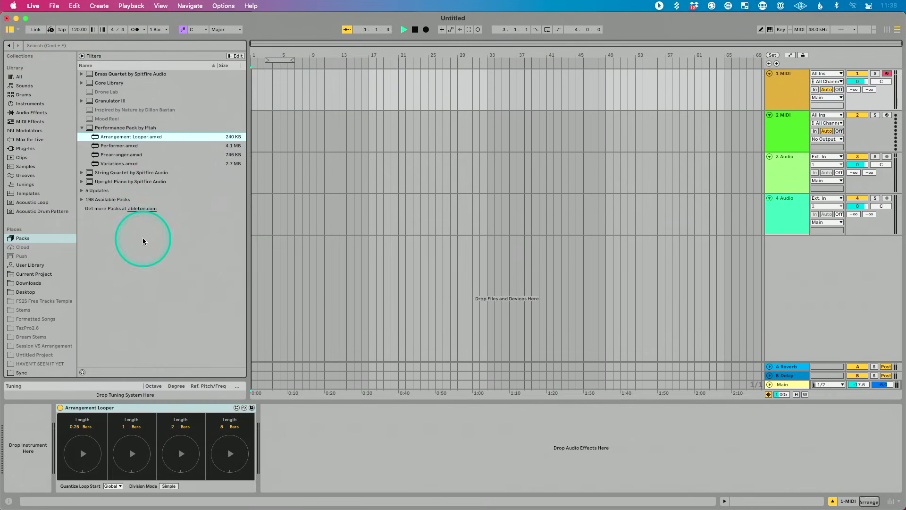
pyautogui.click(135, 30)
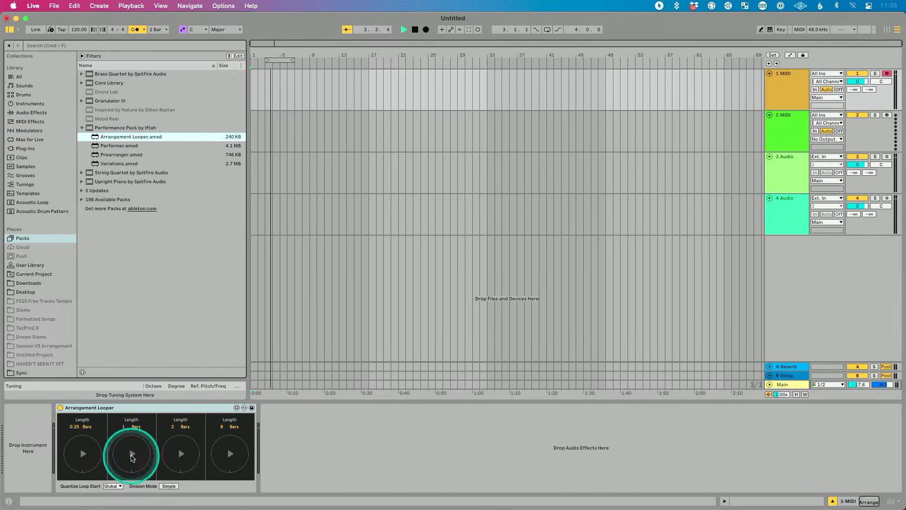
pyautogui.click(133, 455)
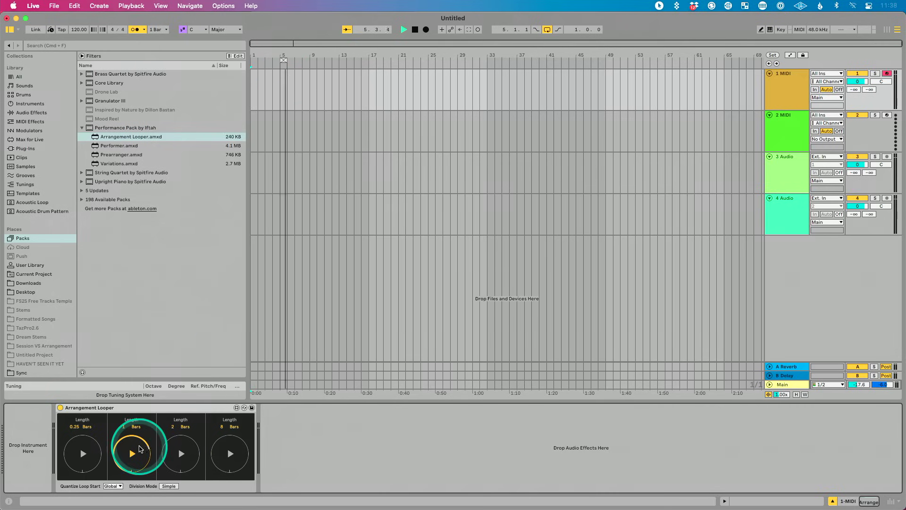
pyautogui.click(181, 453)
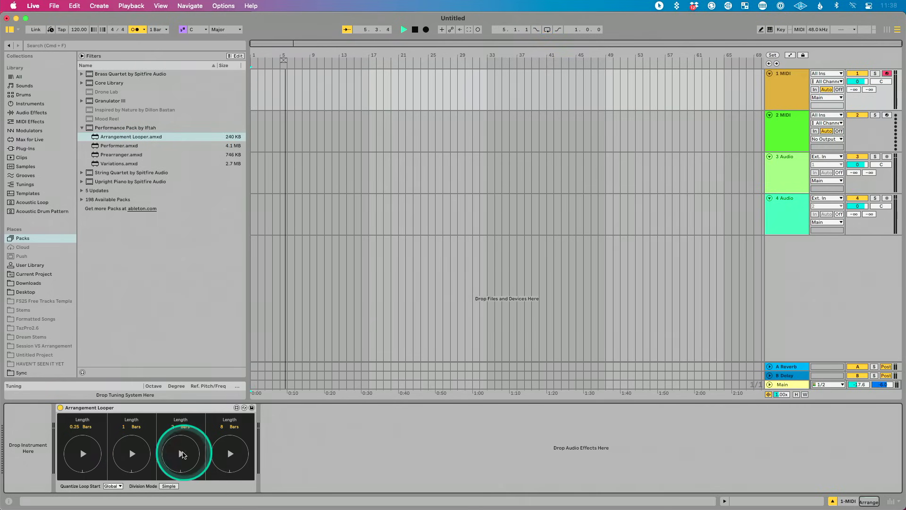
pyautogui.press('space')
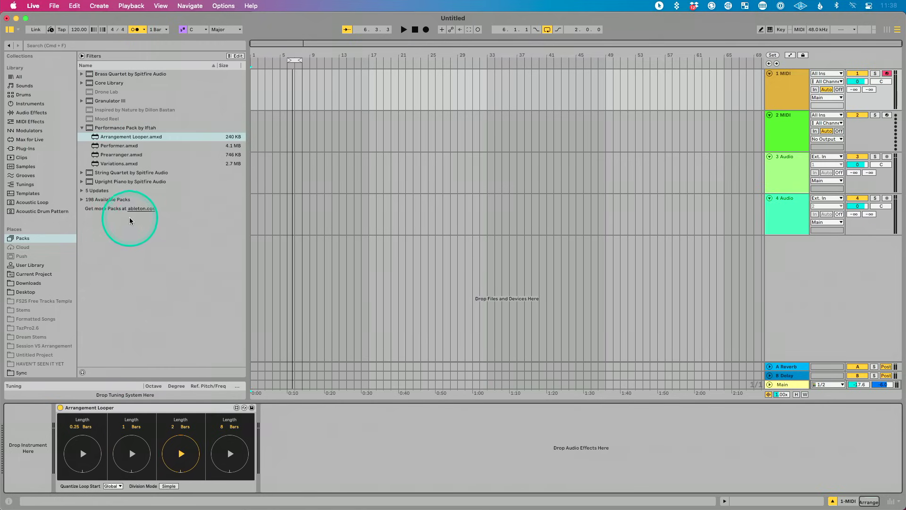
# Step: Add Variations and Prearranger after Arrangement Looper in track 1's device chain
pyautogui.click(137, 165)
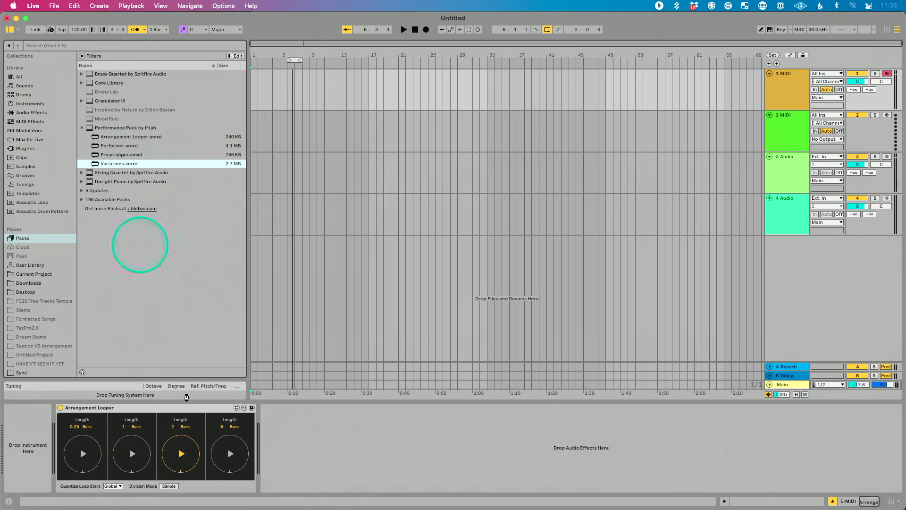
pyautogui.moveTo(186, 397); pyautogui.dragTo(222, 435)
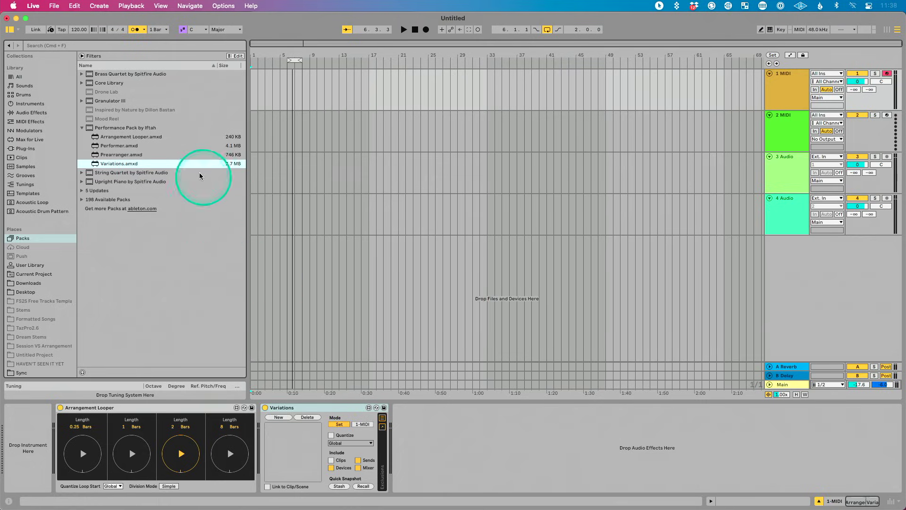
pyautogui.moveTo(164, 154); pyautogui.dragTo(518, 486)
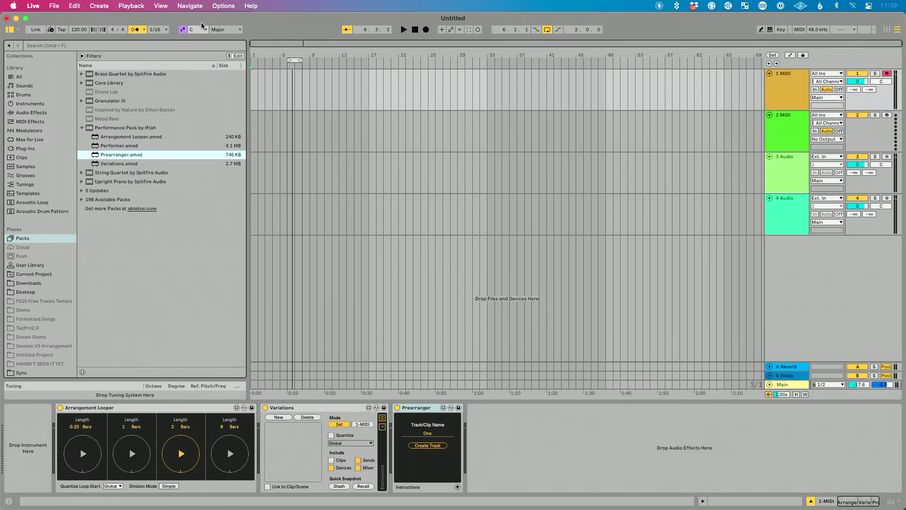
pyautogui.click(198, 8)
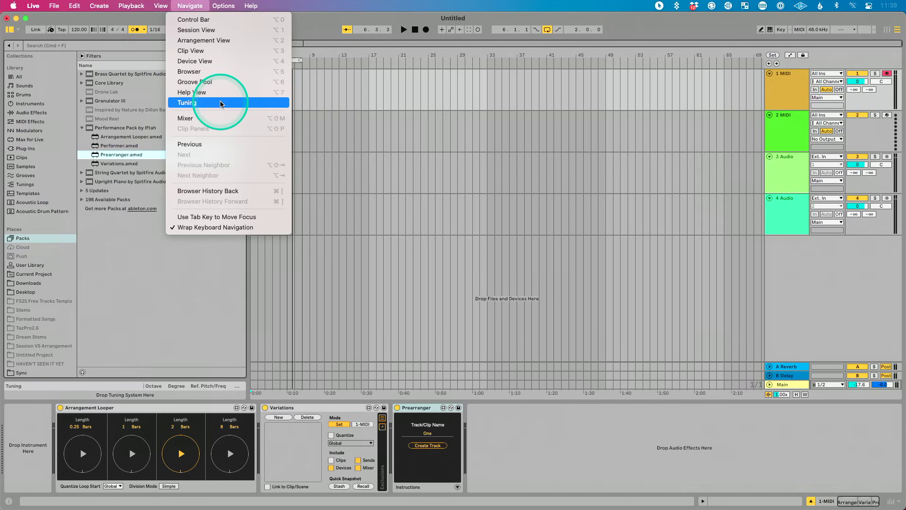
pyautogui.click(356, 105)
pyautogui.click(356, 105)
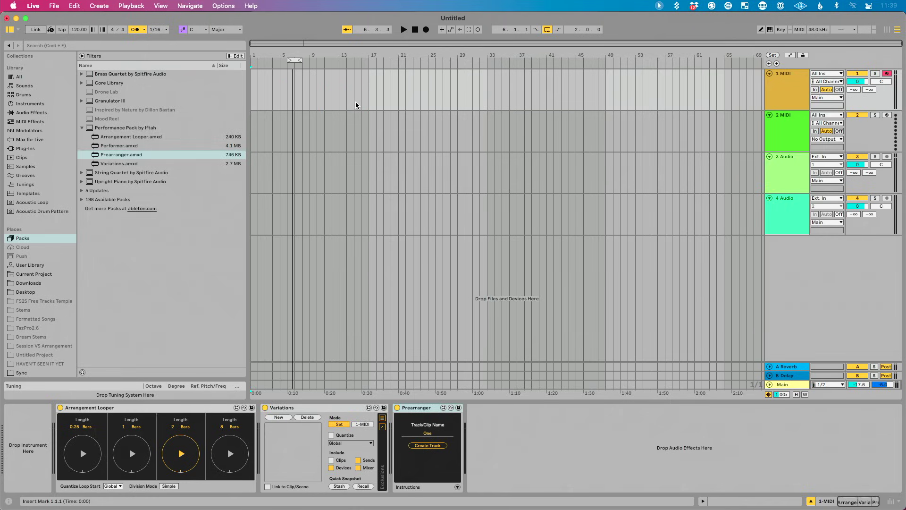
pyautogui.click(196, 7)
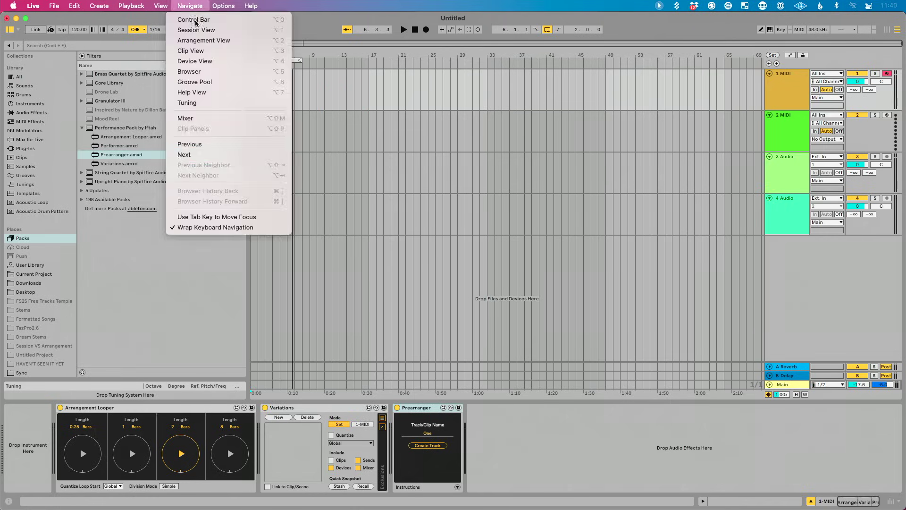
pyautogui.click(250, 218)
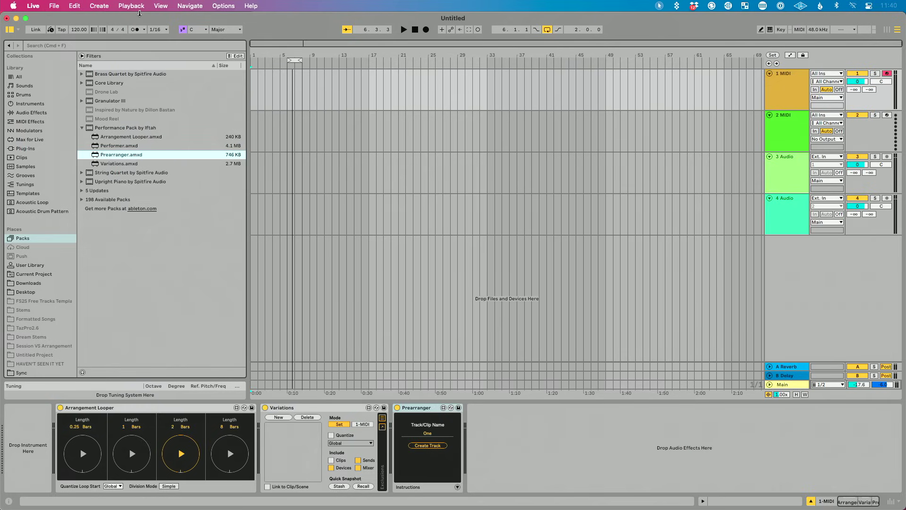
pyautogui.click(197, 10)
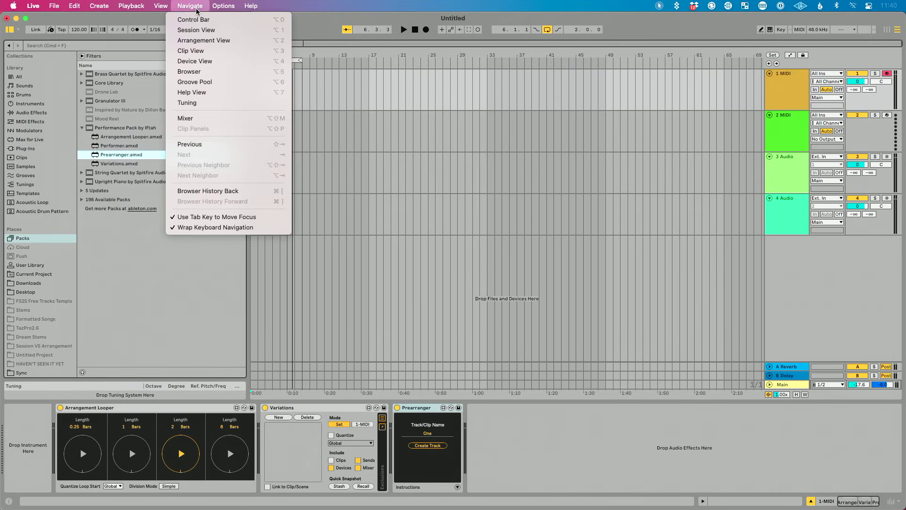
pyautogui.click(278, 216)
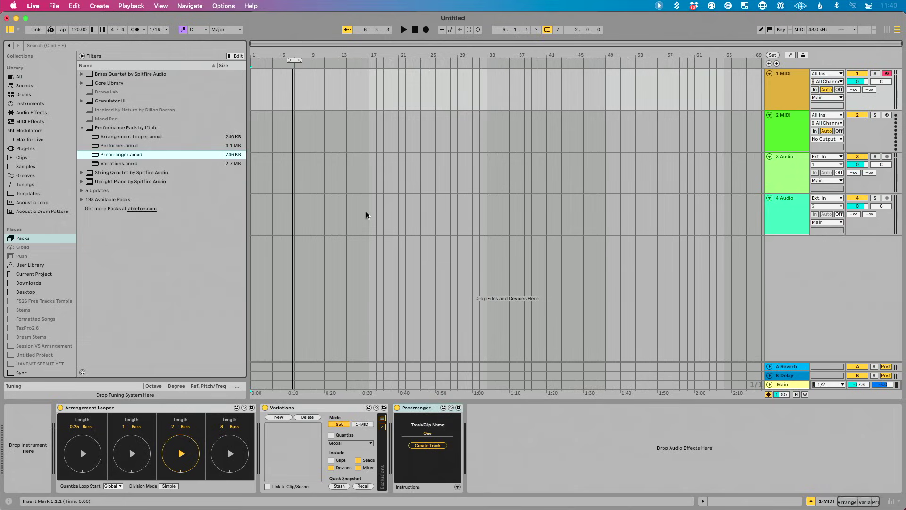
# Step: Lower the 4 Audio track's volume fader in Session View, then return to Arrangement
pyautogui.press('Tab')
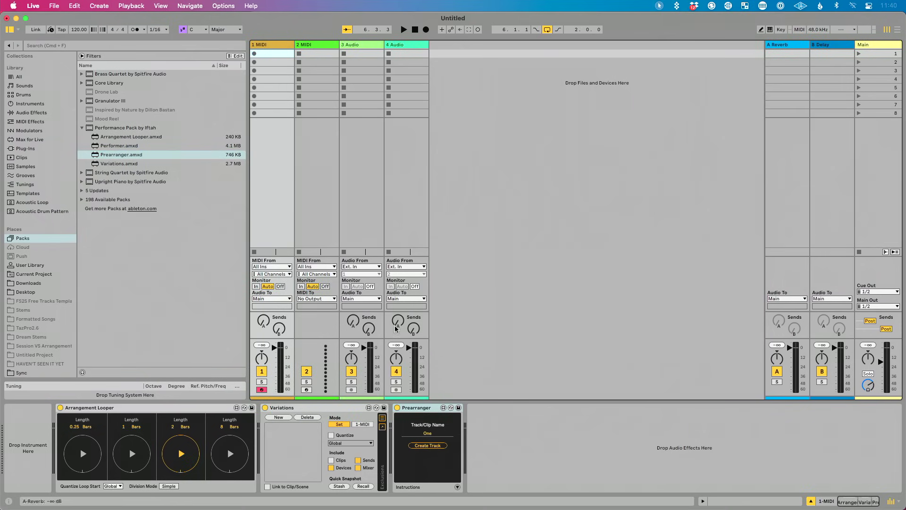
pyautogui.press('Tab')
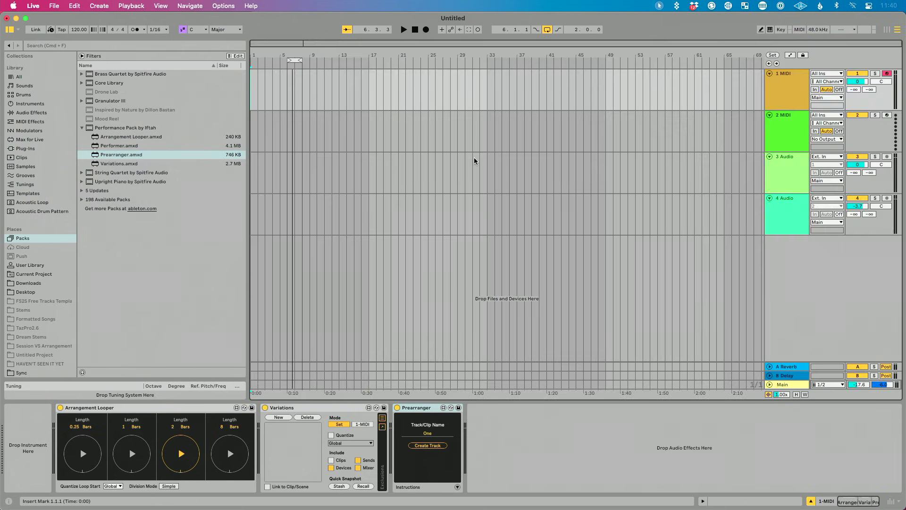
pyautogui.press('Tab')
pyautogui.press('Tab')
pyautogui.press('Tab')
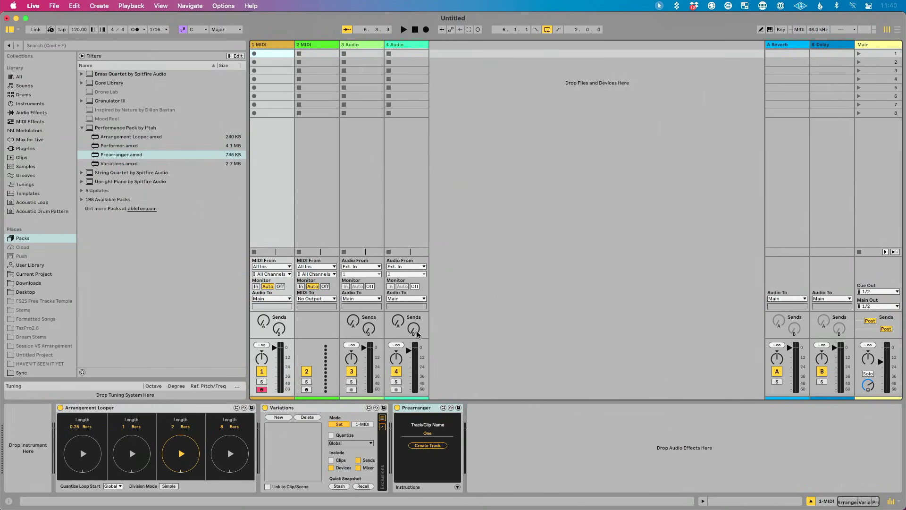
pyautogui.moveTo(412, 354); pyautogui.dragTo(412, 367)
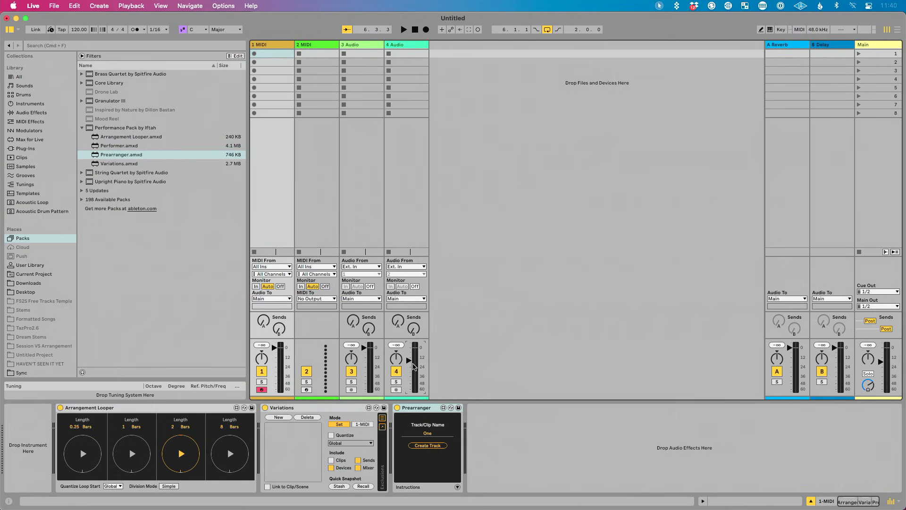
pyautogui.press('Tab')
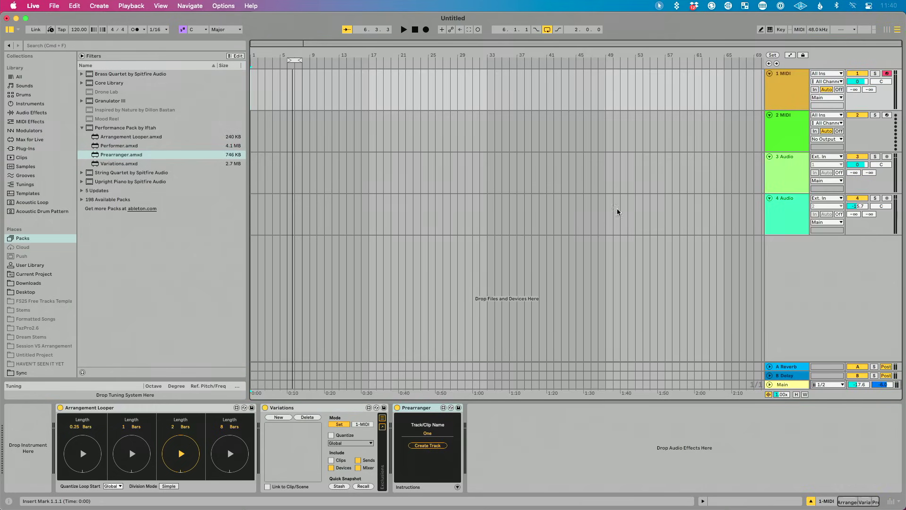
# Step: Select 3 Audio, solo and unsolo it, then show automation envelopes on the tracks
pyautogui.click(787, 178)
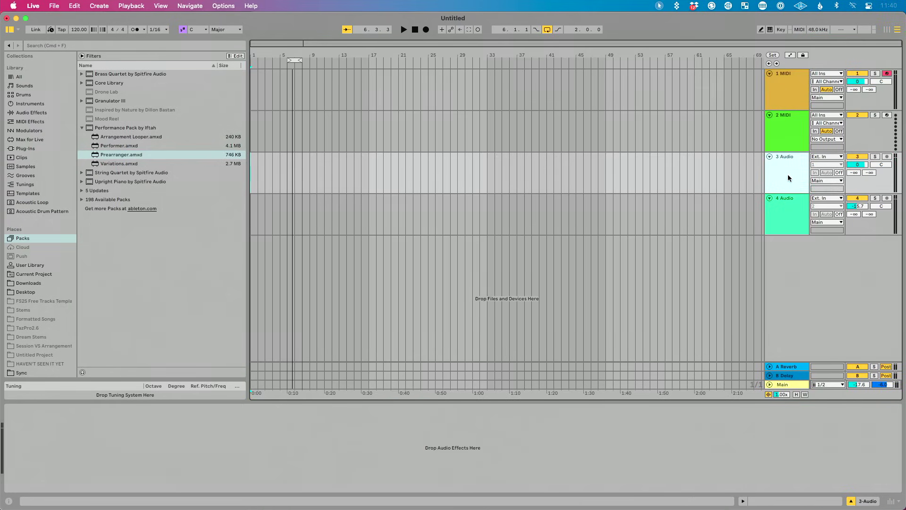
pyautogui.press('s')
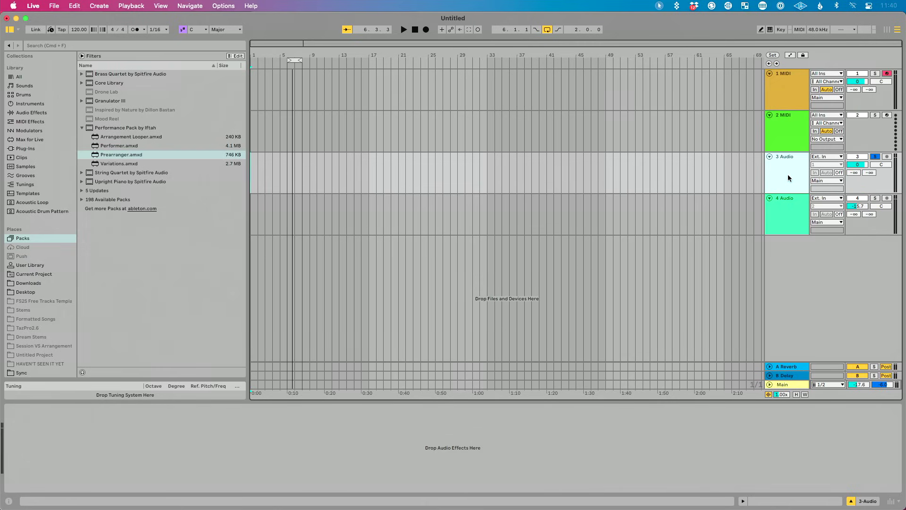
pyautogui.press('s')
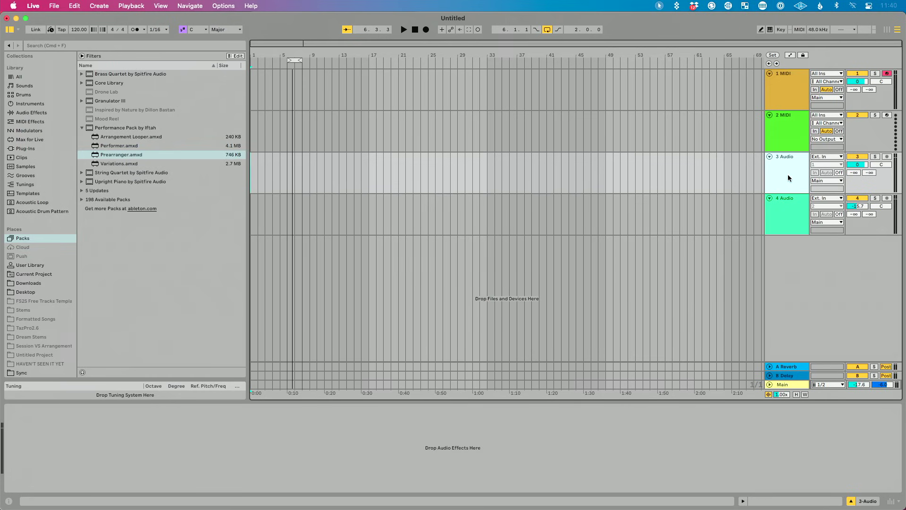
pyautogui.press('a')
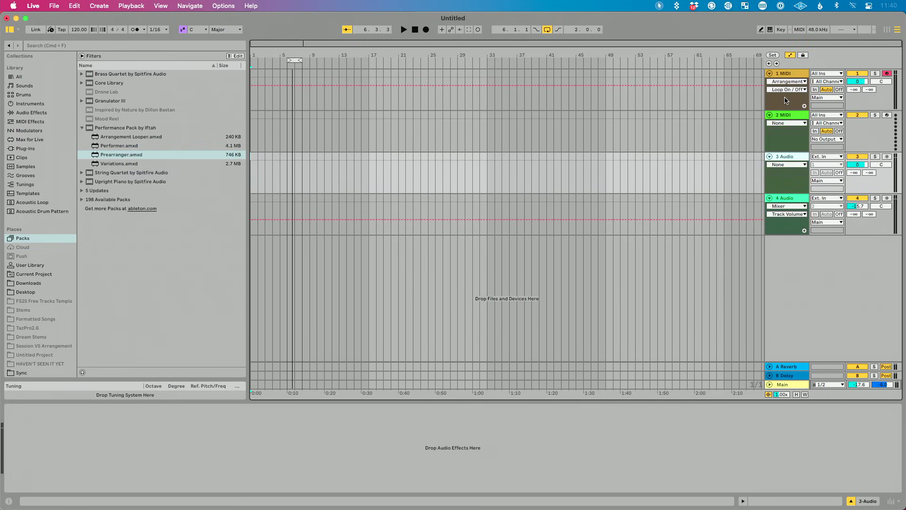
# Step: Move track 1's loop automation breakpoint earlier and draw widened dips between bars 31 and 49
pyautogui.click(724, 86)
pyautogui.press('a')
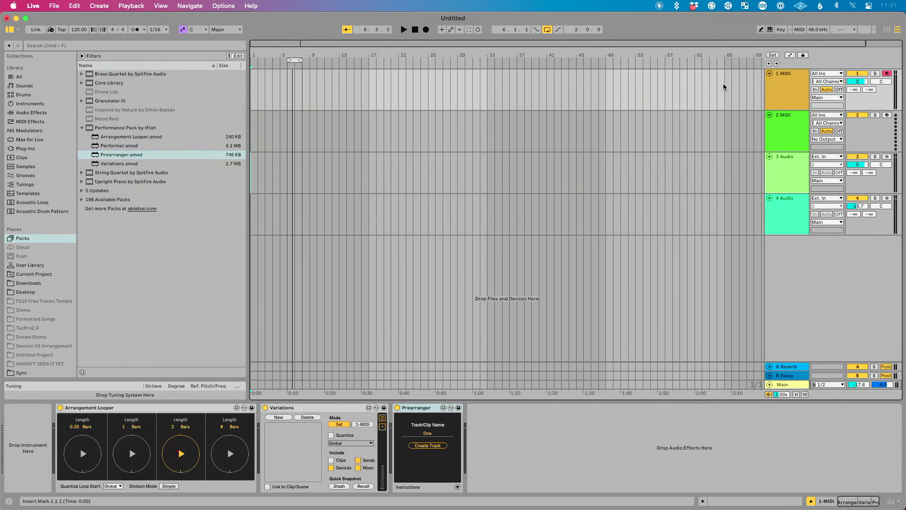
pyautogui.press('a')
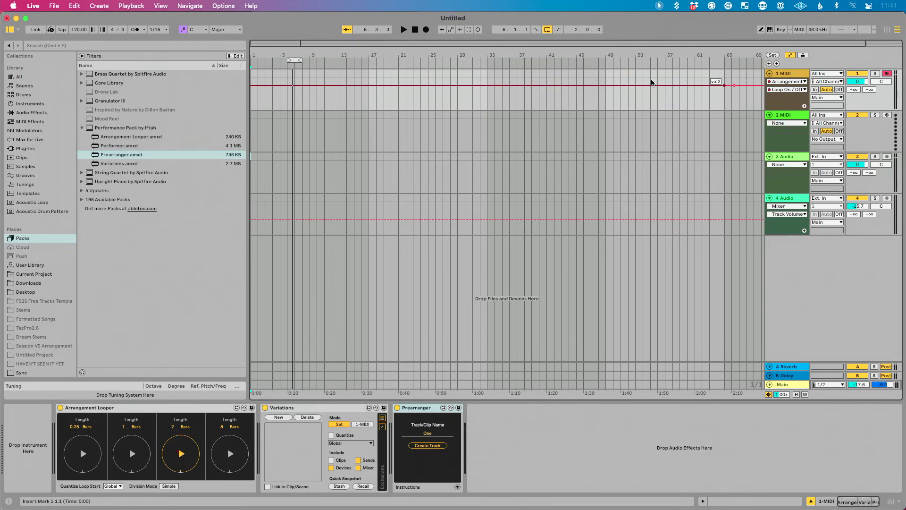
pyautogui.moveTo(639, 85); pyautogui.dragTo(583, 86)
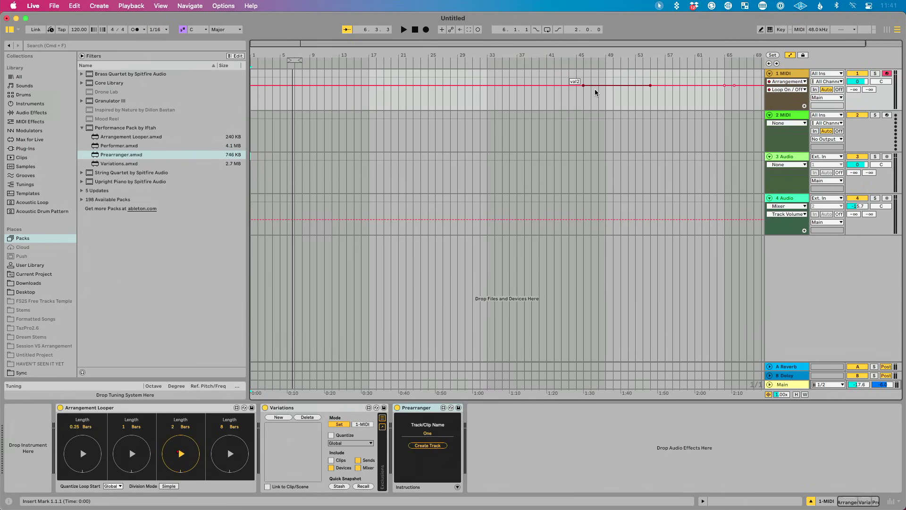
pyautogui.press('b')
pyautogui.moveTo(613, 101)
pyautogui.mouseDown()
pyautogui.moveTo(542, 95)
pyautogui.moveTo(548, 88)
pyautogui.mouseUp()
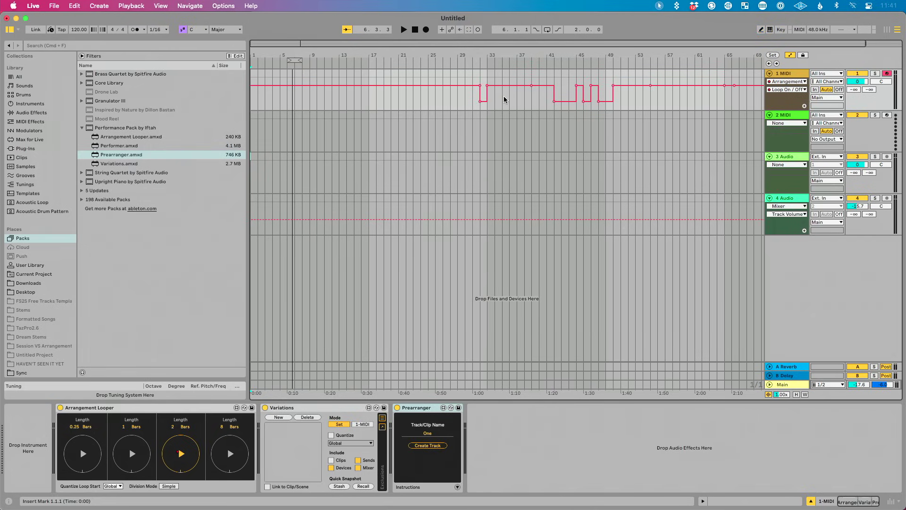
pyautogui.moveTo(491, 88); pyautogui.dragTo(504, 87)
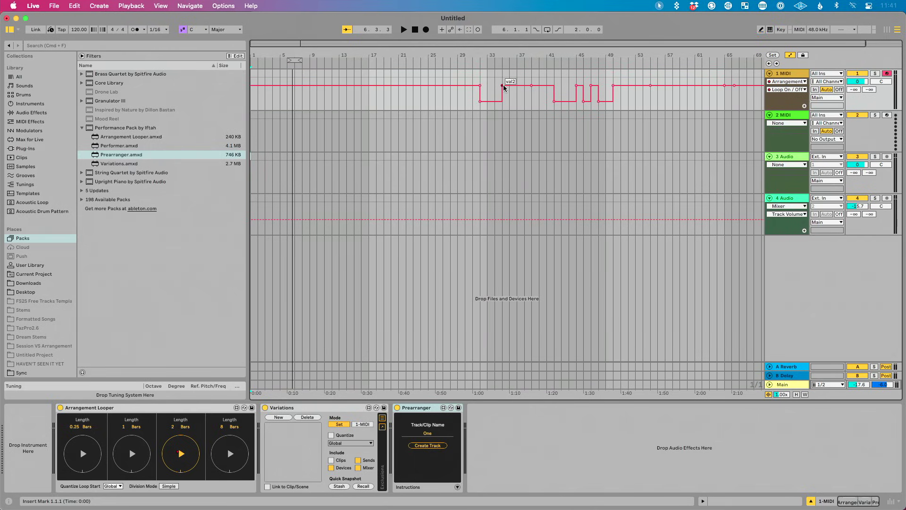